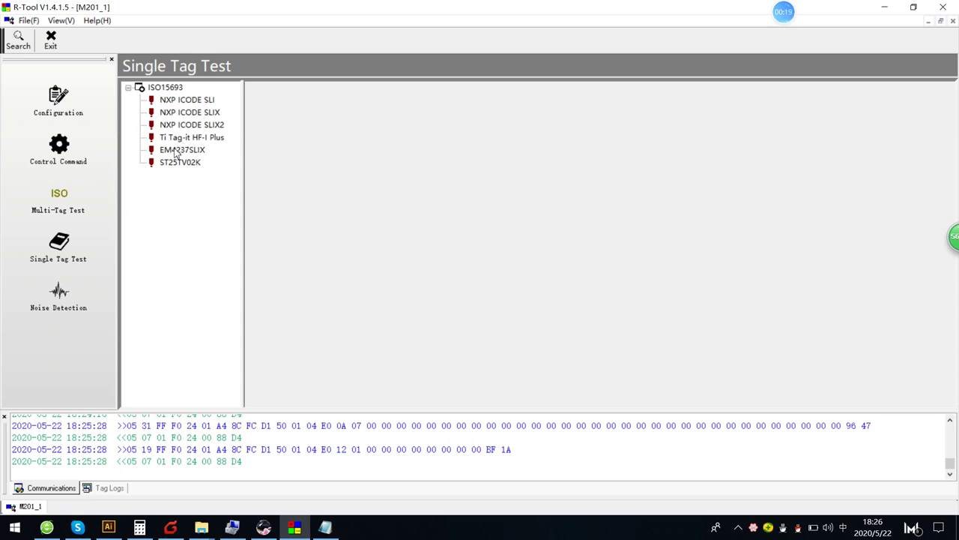
- Open the single tag test for NXP ICODE SLIX and run a tag inventory
click(169, 151)
click(163, 164)
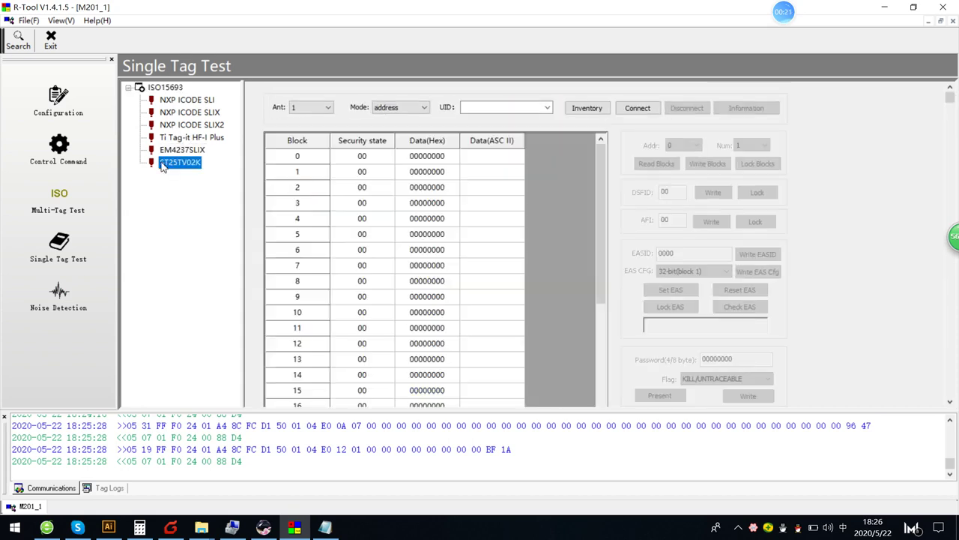
click(199, 127)
click(198, 114)
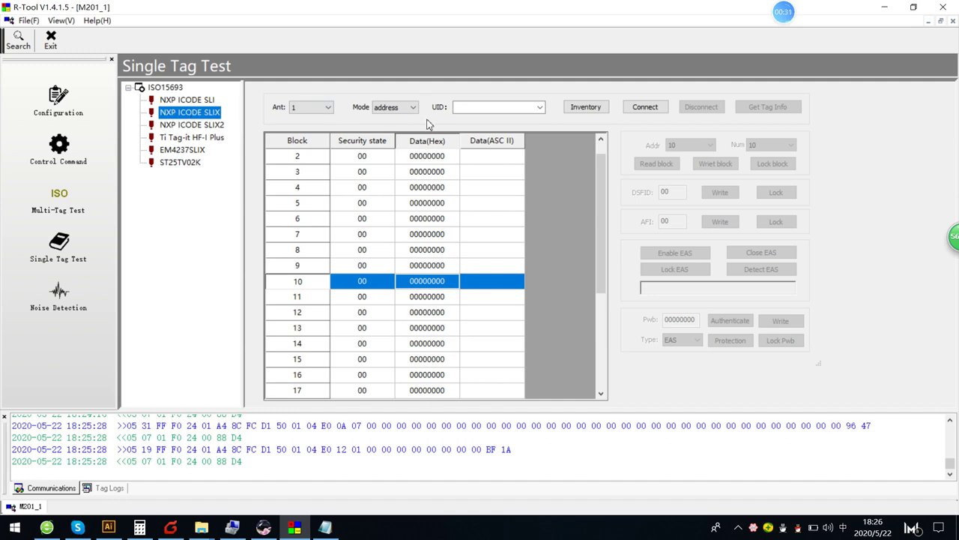
click(577, 110)
click(584, 107)
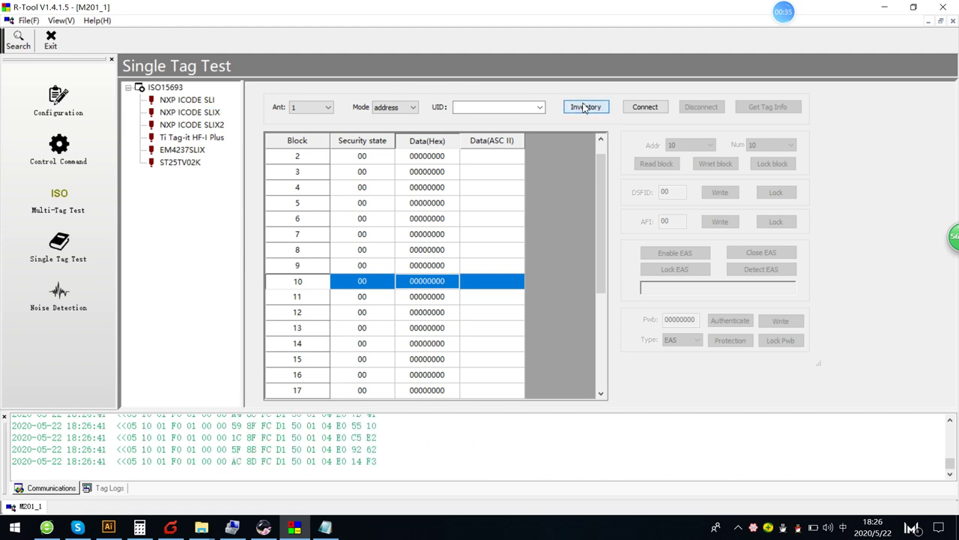
- Select the inventoried tag with UID E0040150D1FC8CA4 and connect to it
click(538, 108)
click(539, 108)
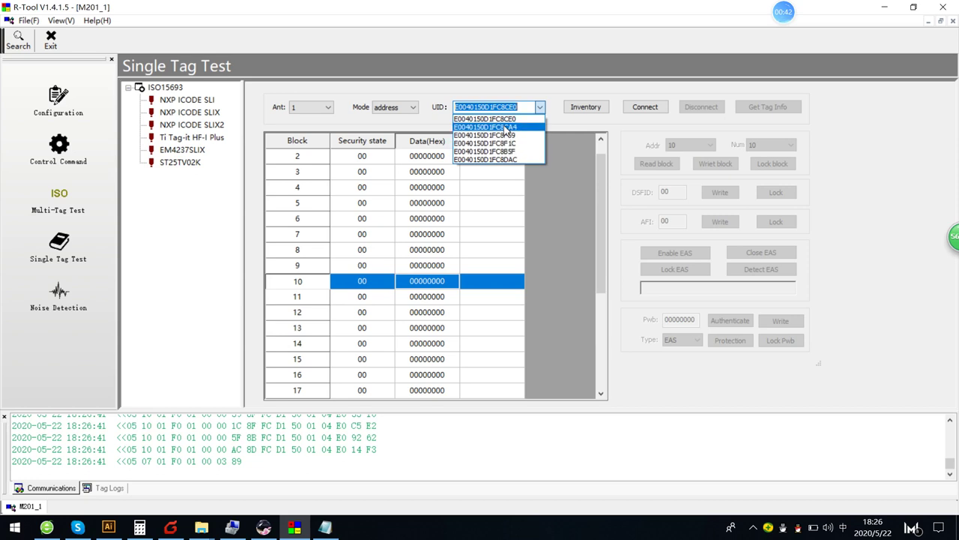
click(507, 128)
click(650, 109)
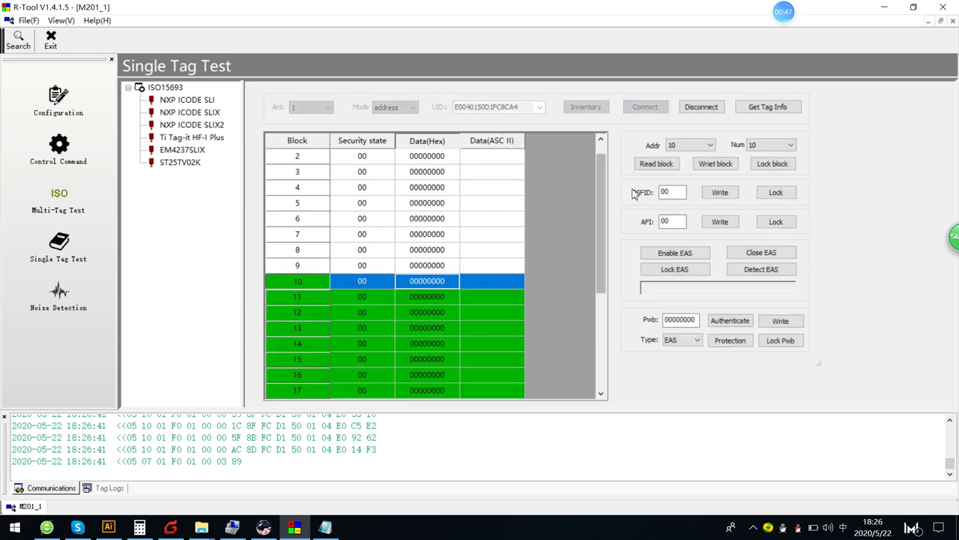
- Retrieve the connected tag's information and dismiss the information dialog
click(682, 147)
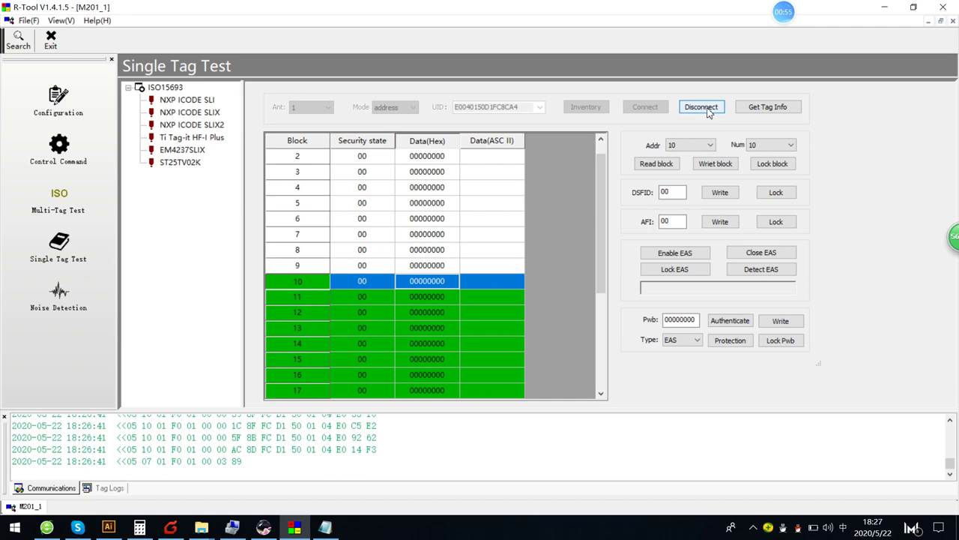
click(766, 111)
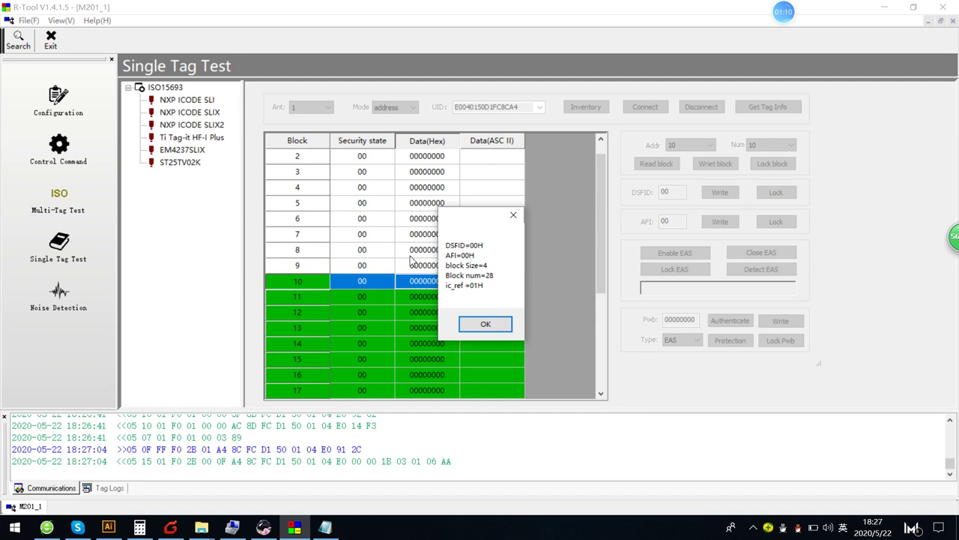
click(514, 217)
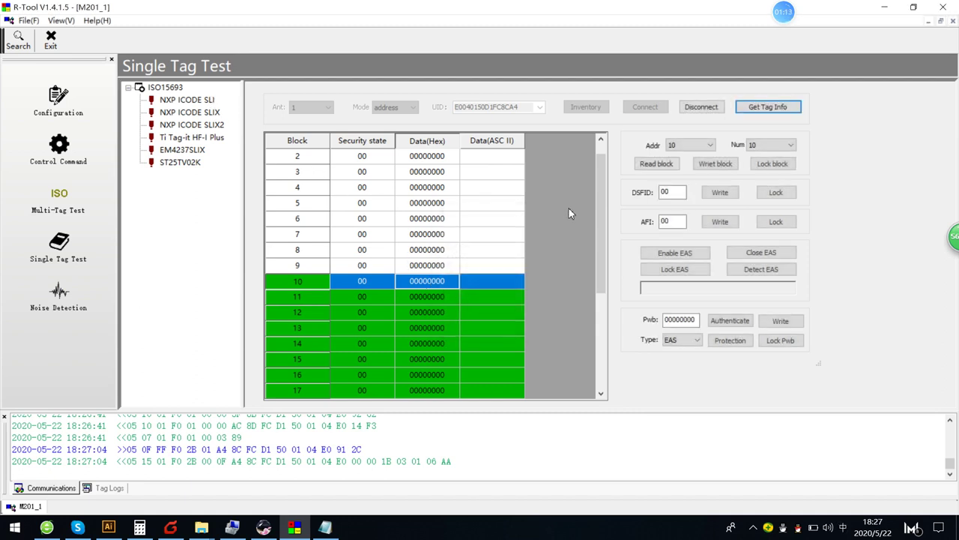
- Set the block range to start address 0 with a block count of 2
click(704, 147)
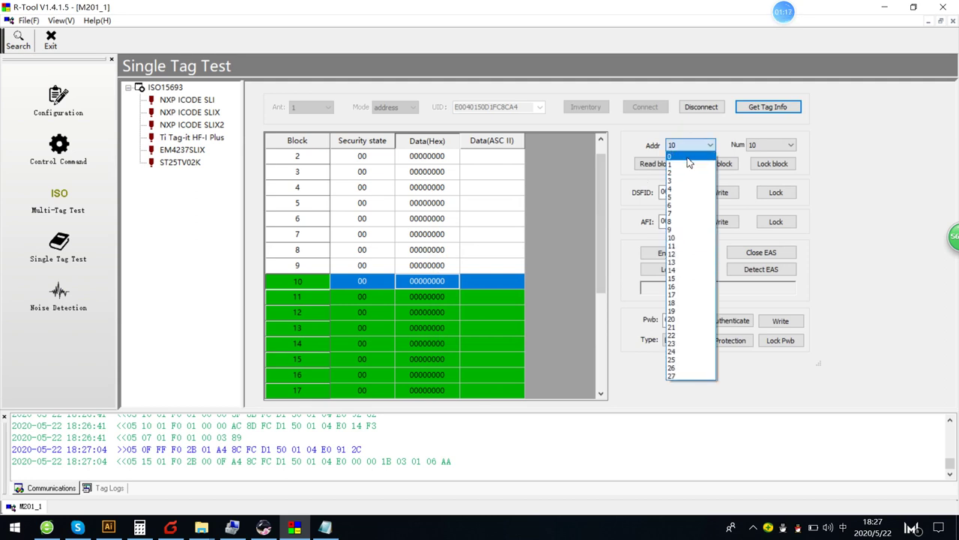
click(685, 156)
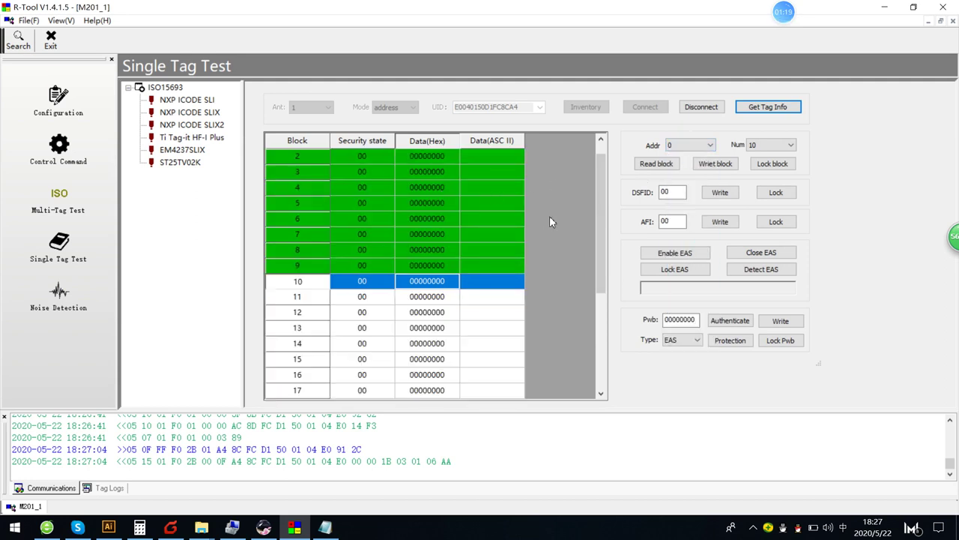
scroll(598, 217, up, 2)
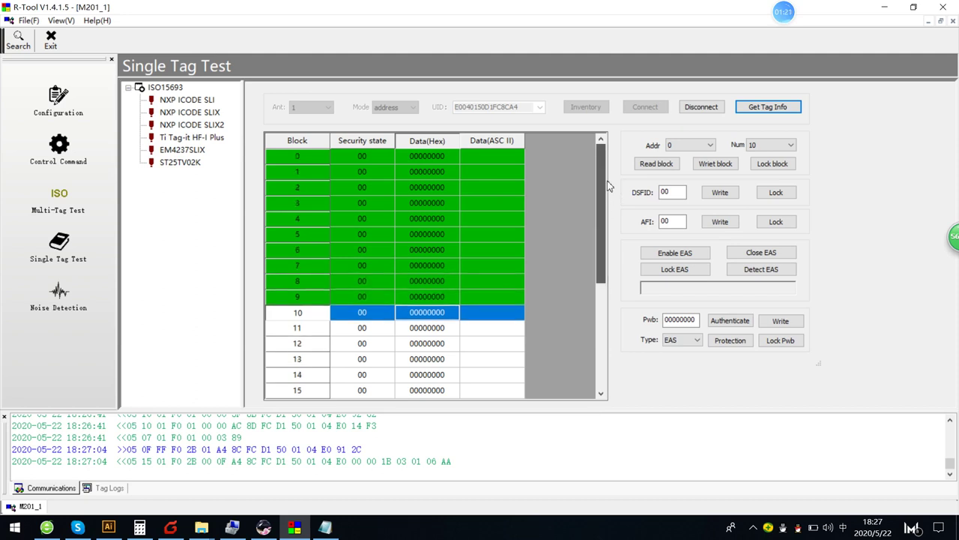
click(790, 146)
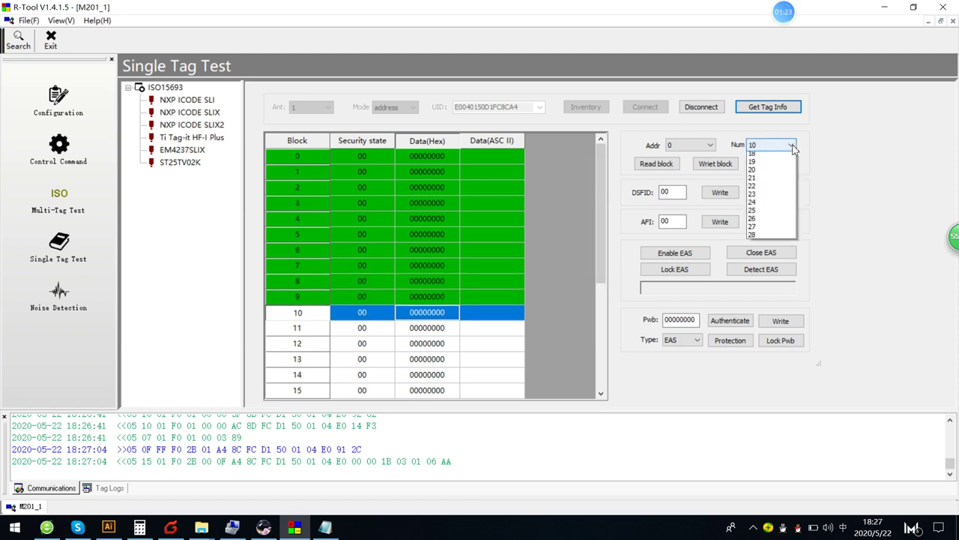
click(763, 164)
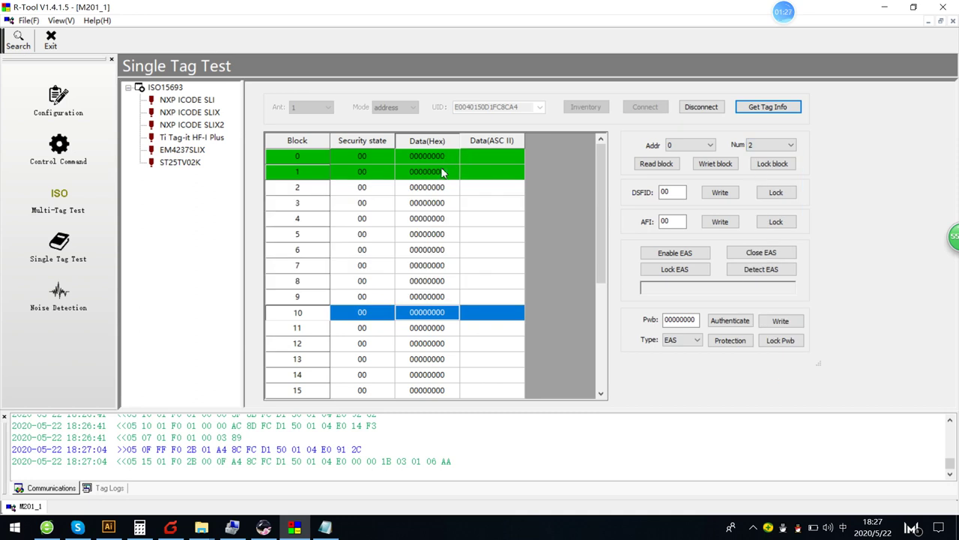
- Enter abcd as the ASCII data of block 0
click(447, 186)
click(444, 173)
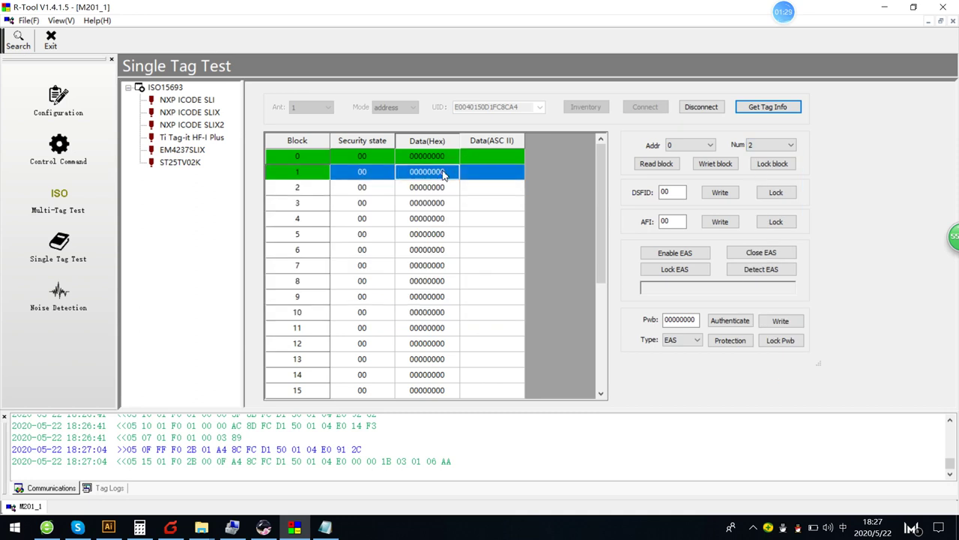
click(442, 157)
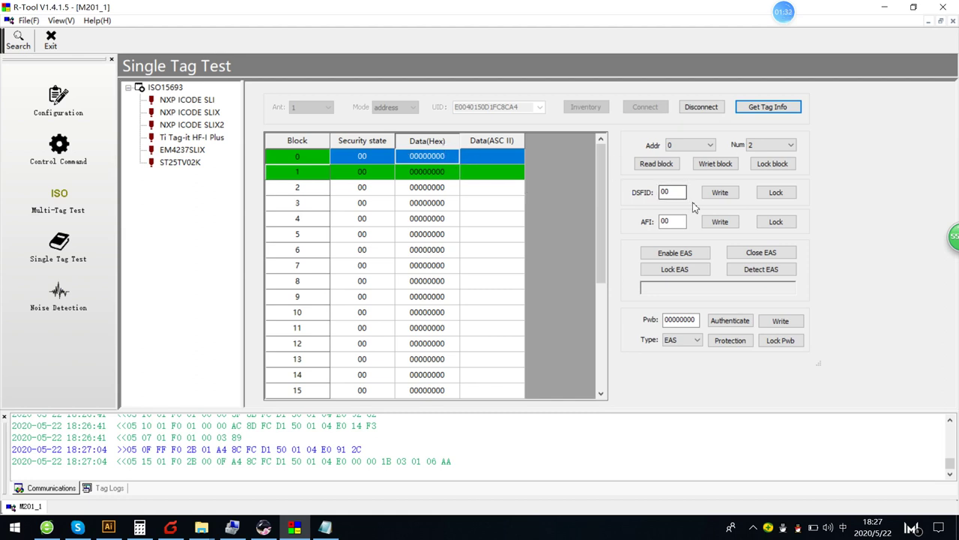
click(429, 156)
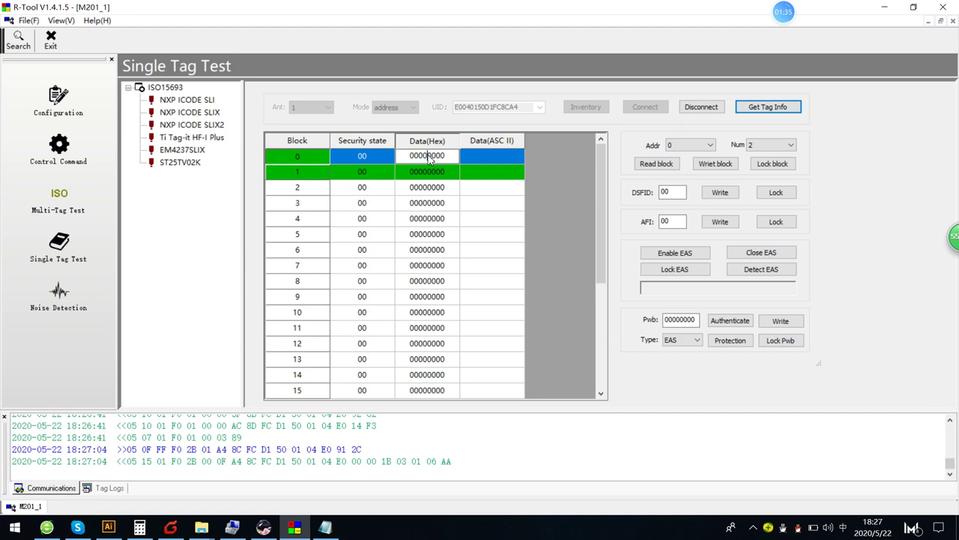
drag(450, 158, 406, 153)
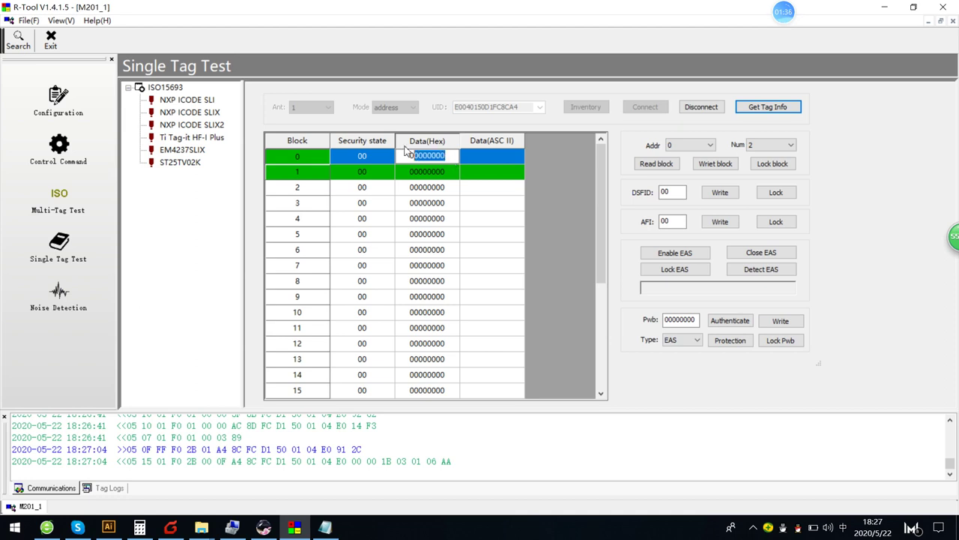
click(494, 156)
click(425, 153)
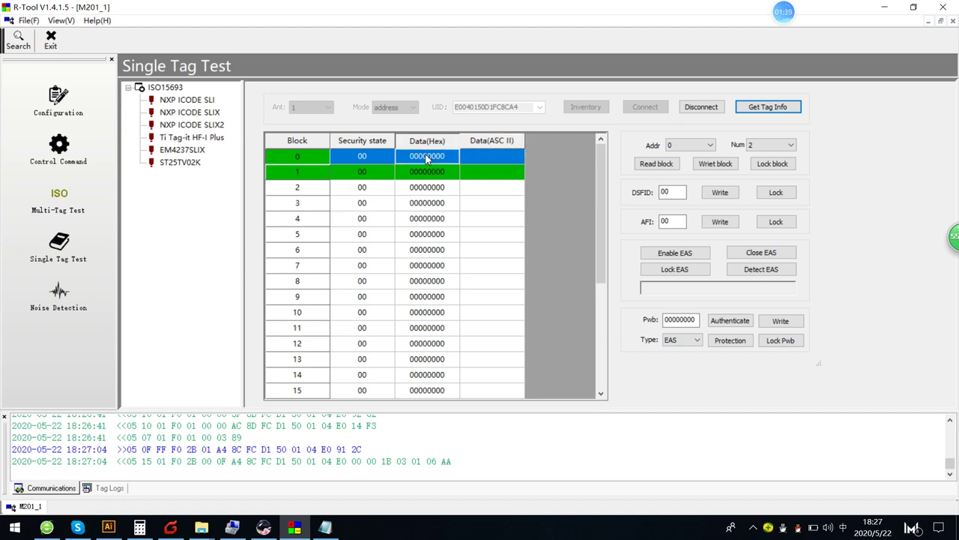
click(492, 156)
text(abcd)
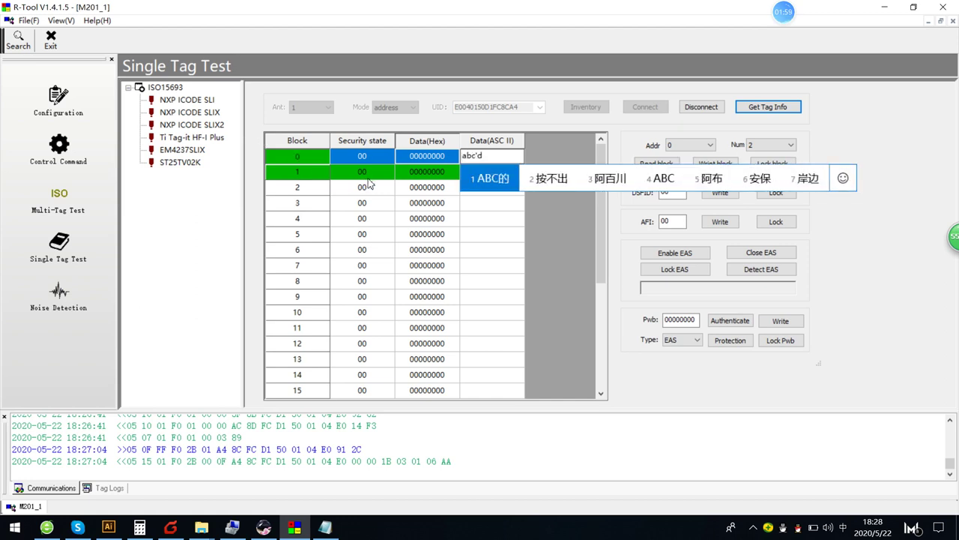
key(Return)
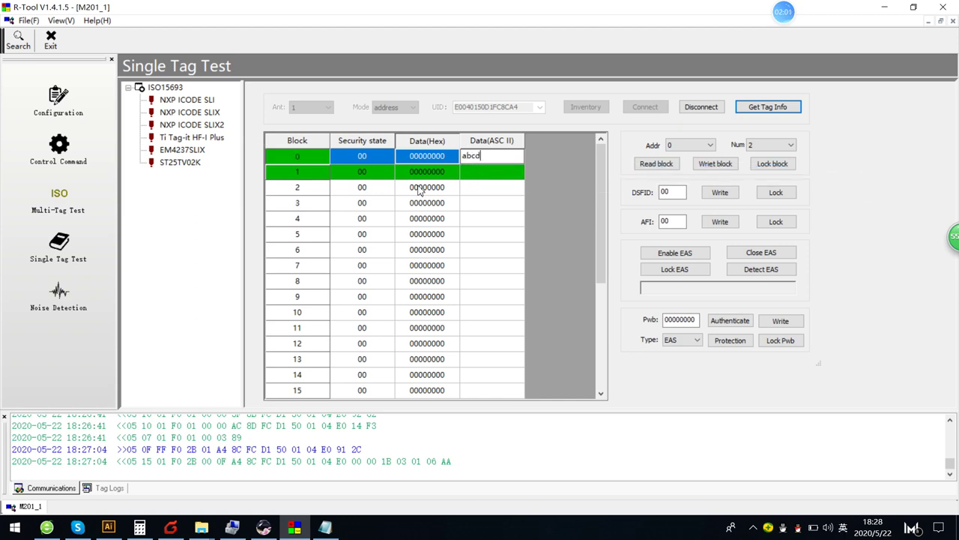
click(435, 177)
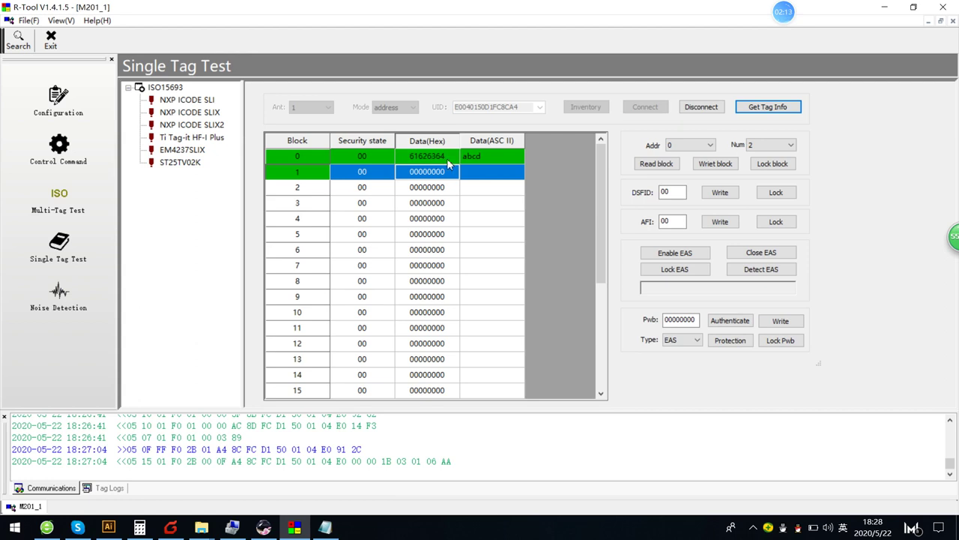
- Enter 12345678 as the hex data of block 1
click(443, 174)
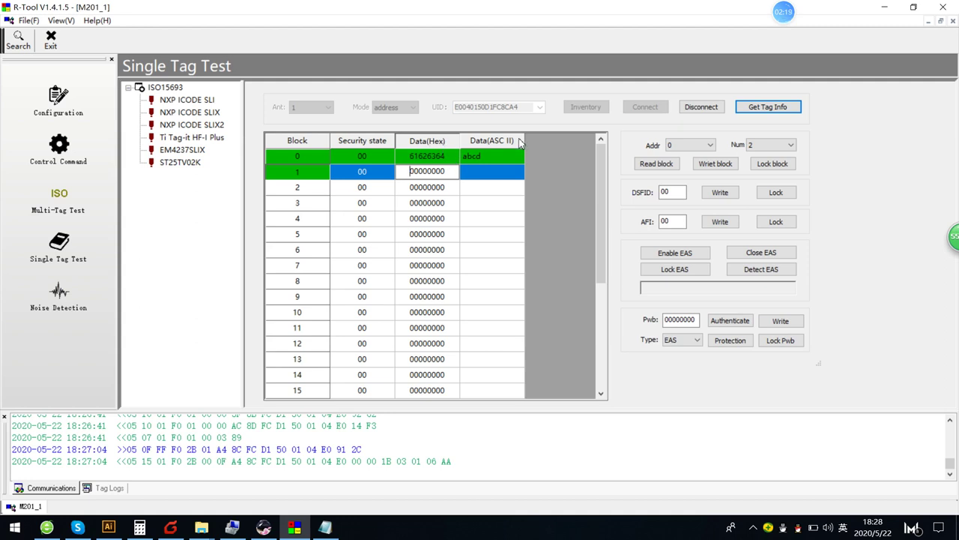
double_click(440, 171)
text(12345678)
key(Return)
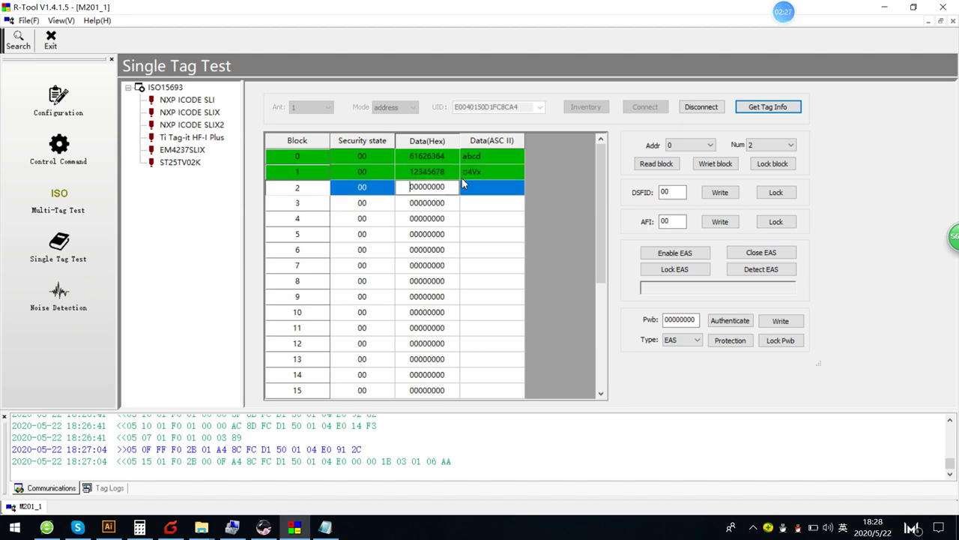
- Write the data of blocks 0 and 1 to the tag and read both blocks back
click(482, 171)
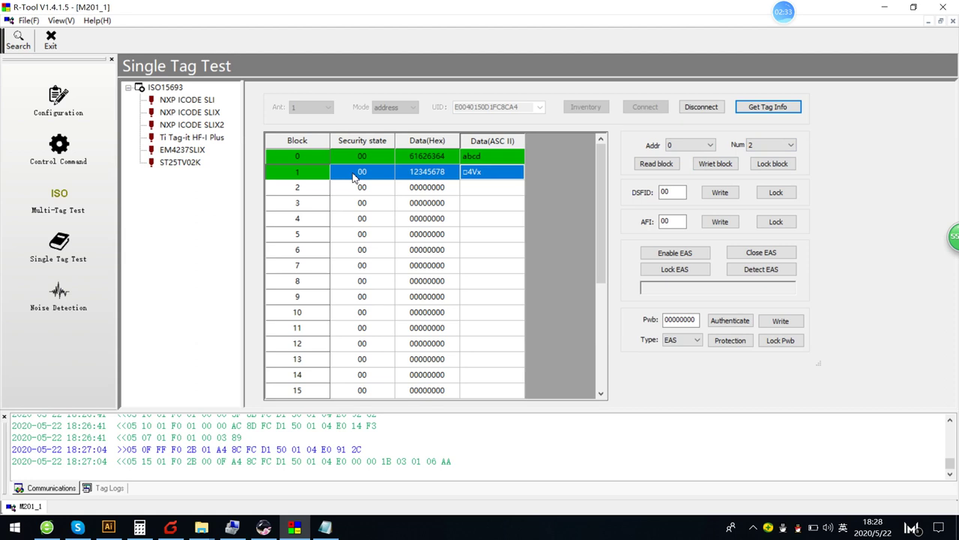
click(711, 165)
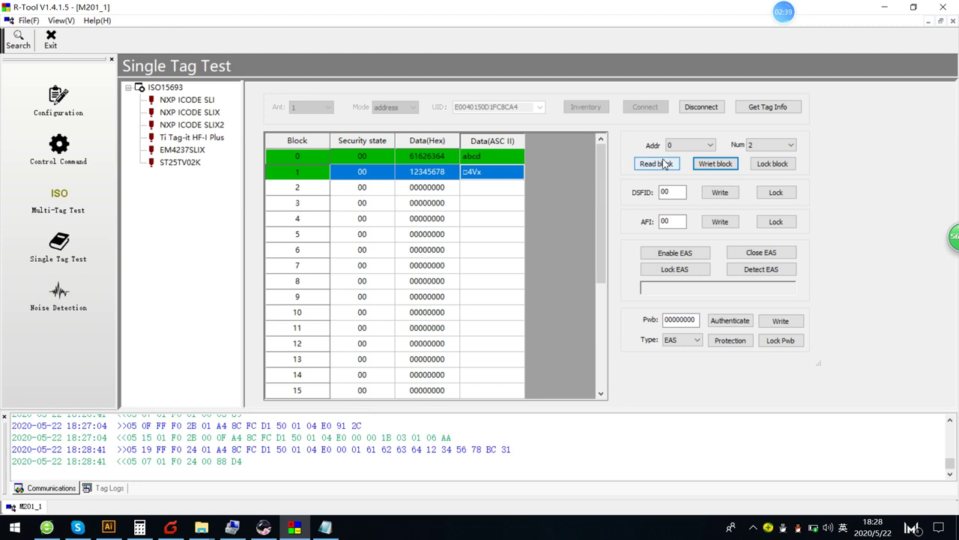
click(658, 164)
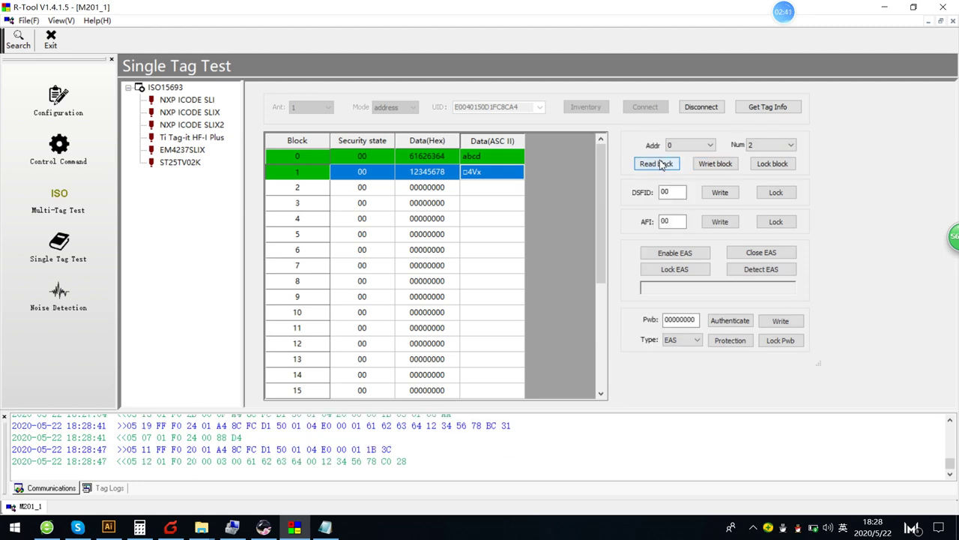
click(416, 188)
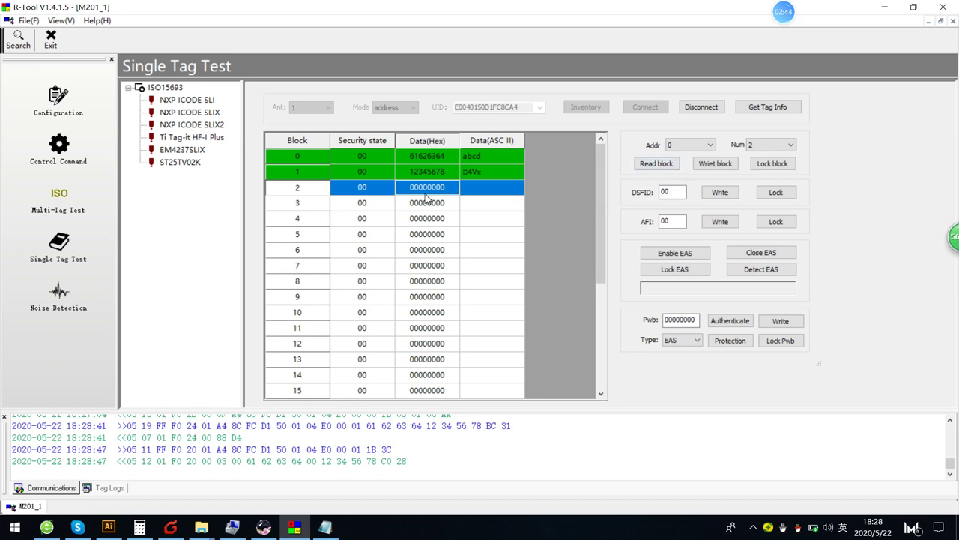
click(442, 177)
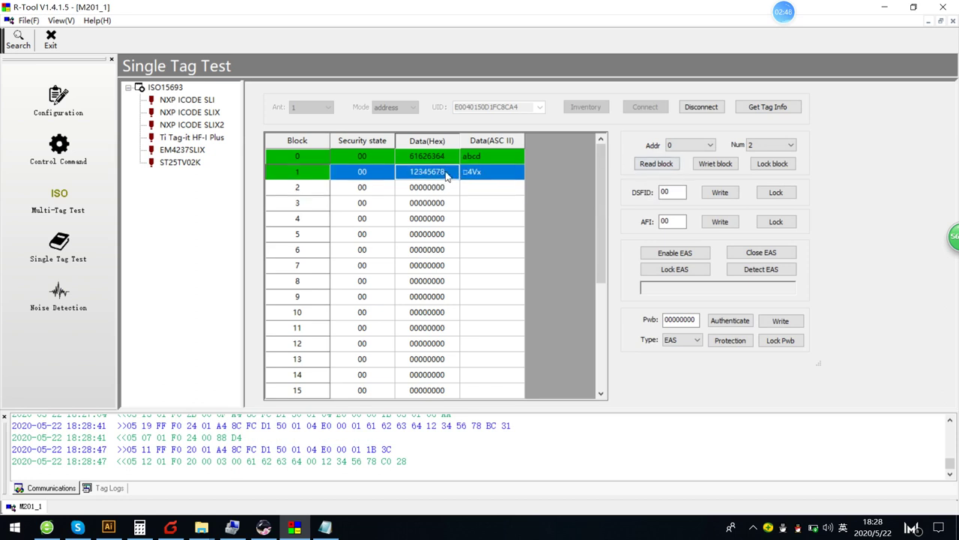
click(447, 174)
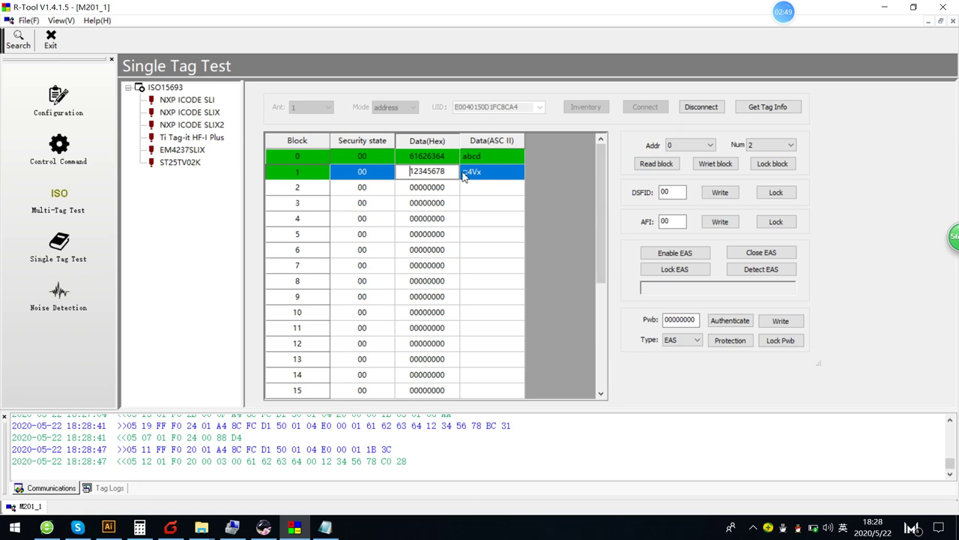
drag(452, 176, 360, 160)
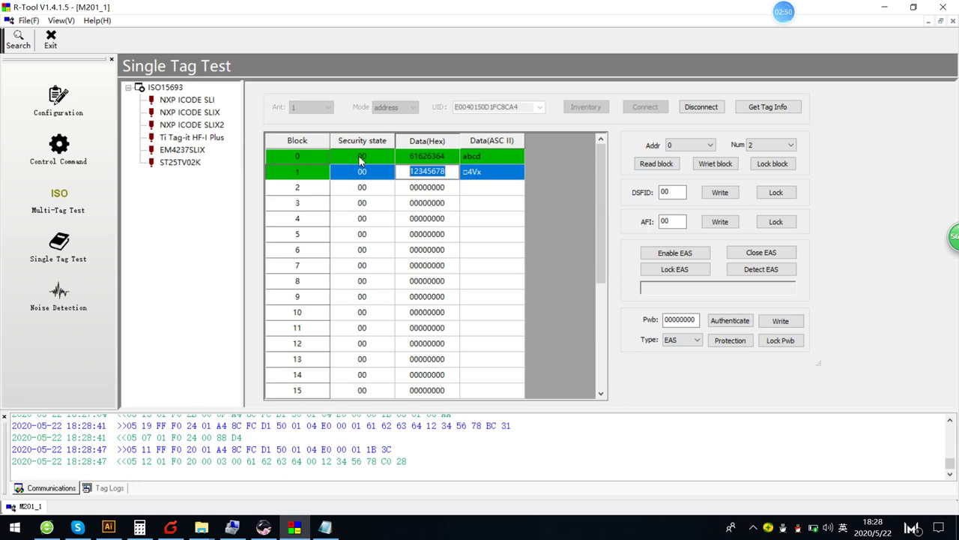
click(383, 193)
- Disconnect from the current tag and run a new tag inventory
click(701, 109)
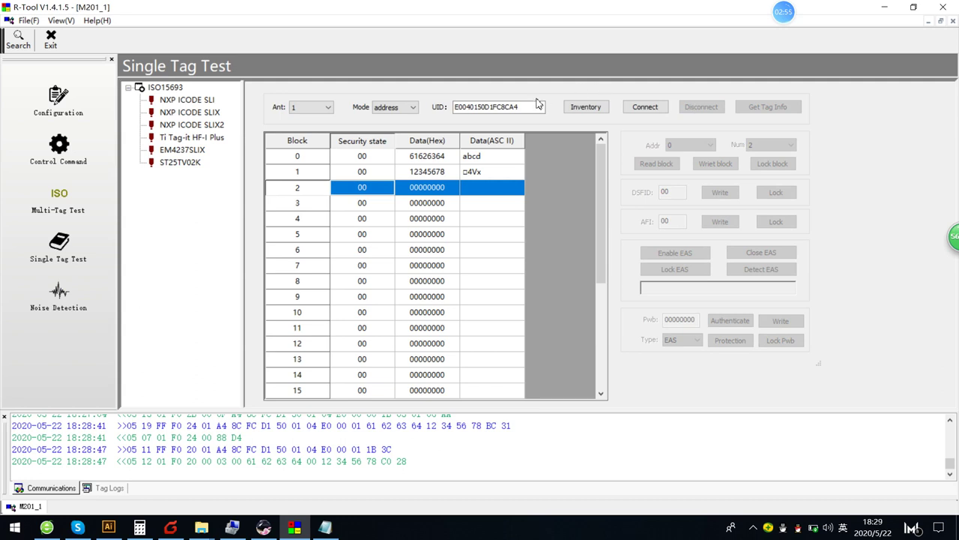
click(570, 109)
click(535, 107)
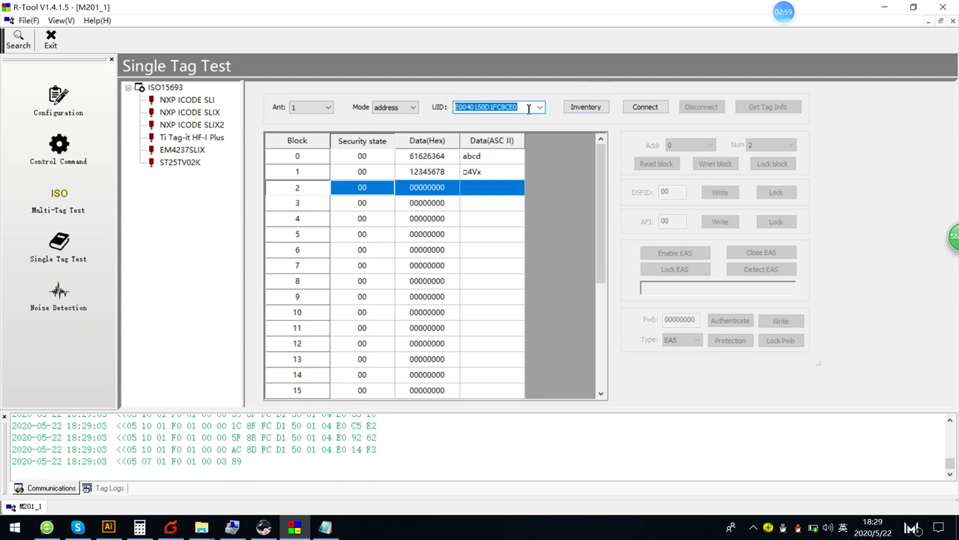
- Connect to tag E0040150D1FC8CE0, disconnect, and reconnect to it after a new tag inventory
click(642, 110)
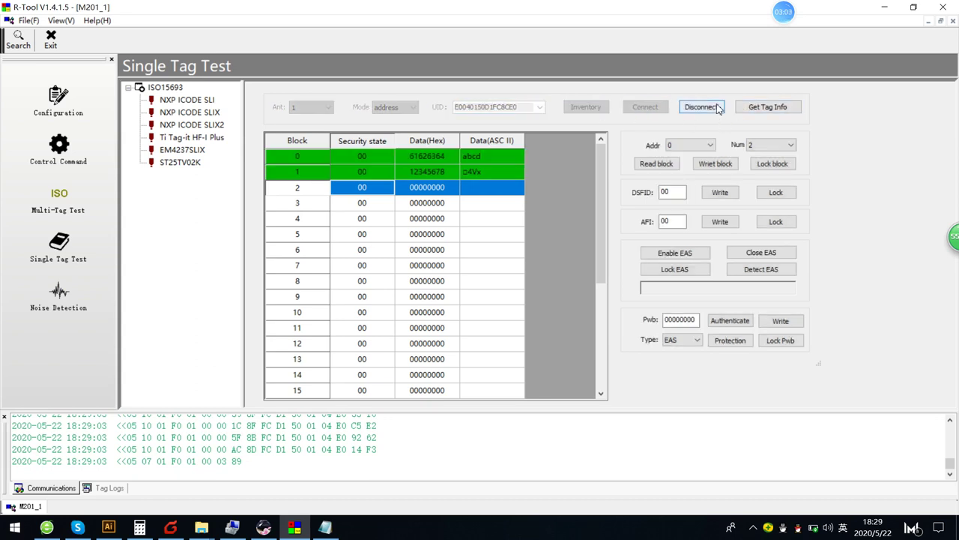
click(702, 106)
click(540, 107)
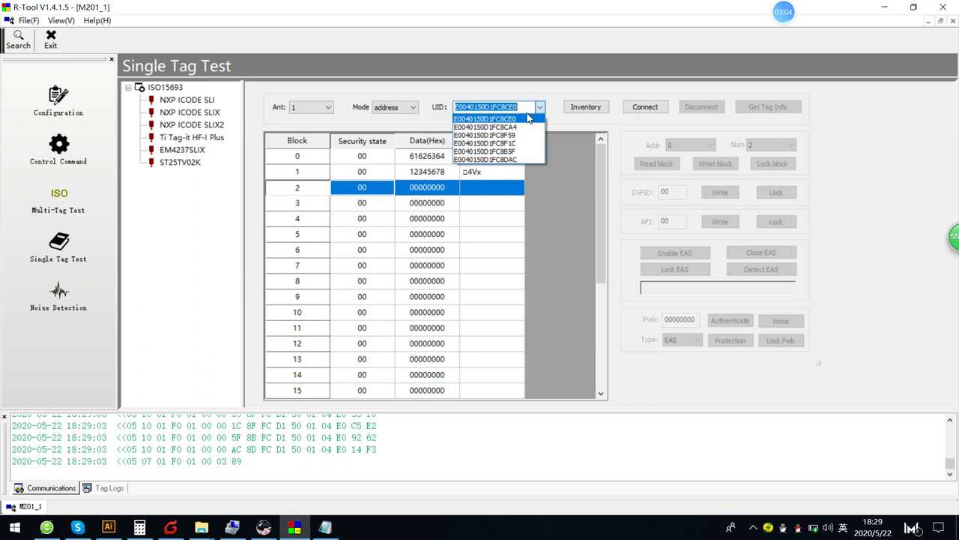
click(510, 127)
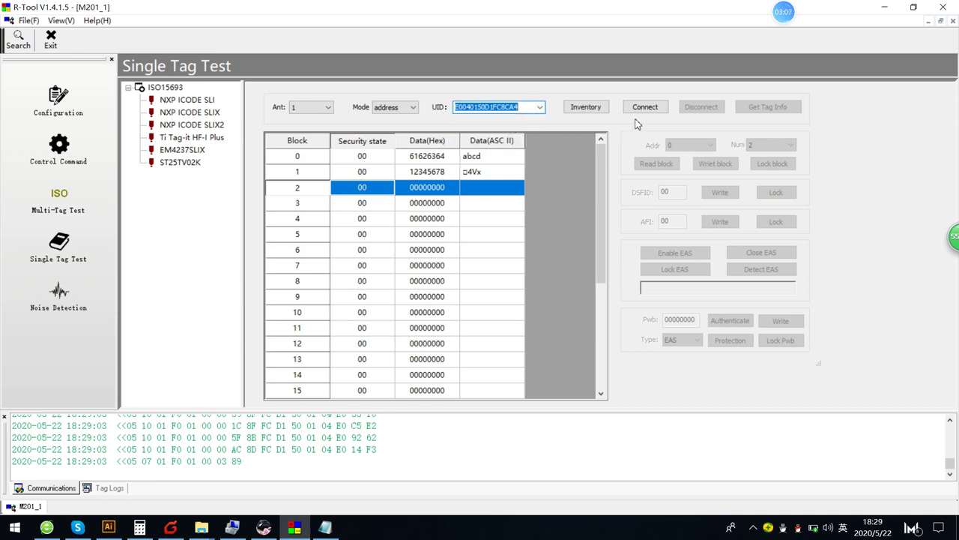
click(585, 107)
click(645, 109)
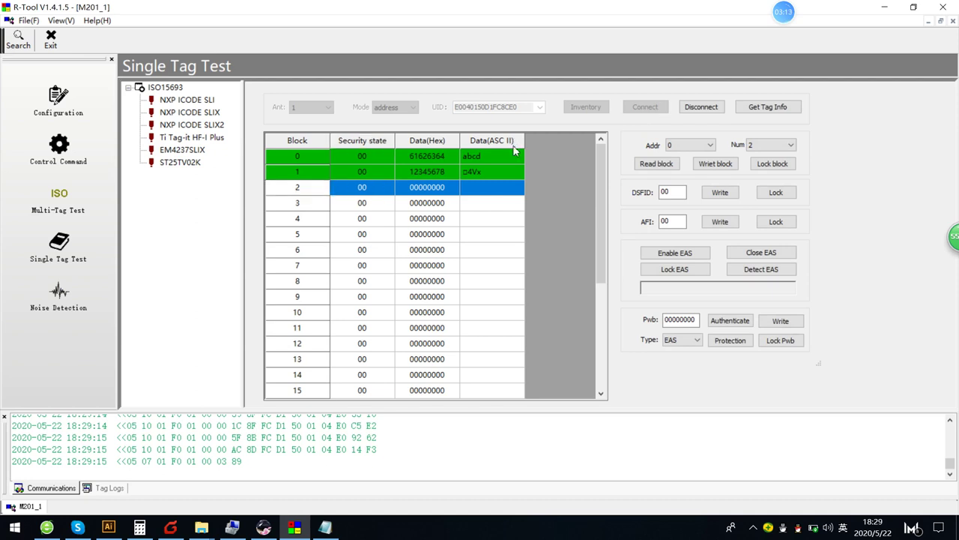
- Clear the hex and ASCII data of all blocks in the data table
click(467, 159)
key(ctrl+a)
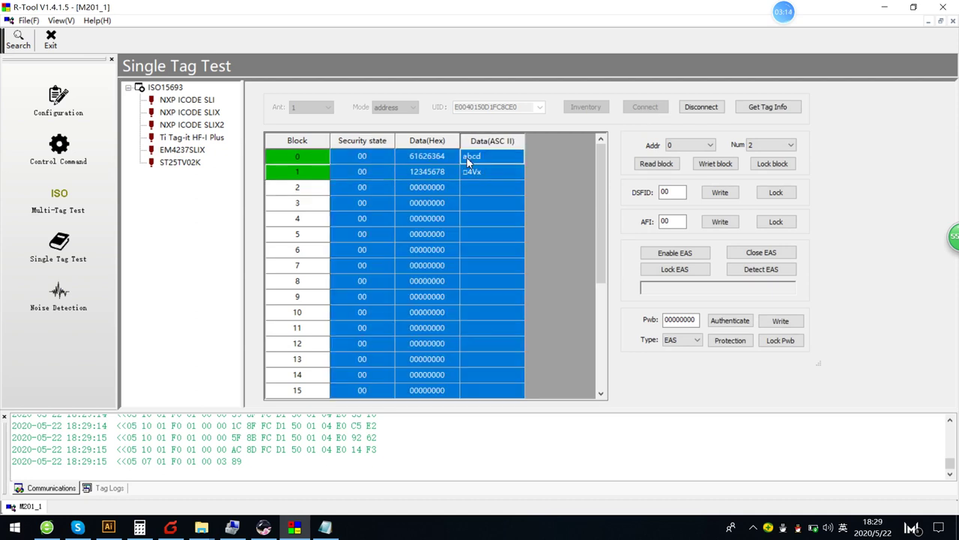
click(505, 200)
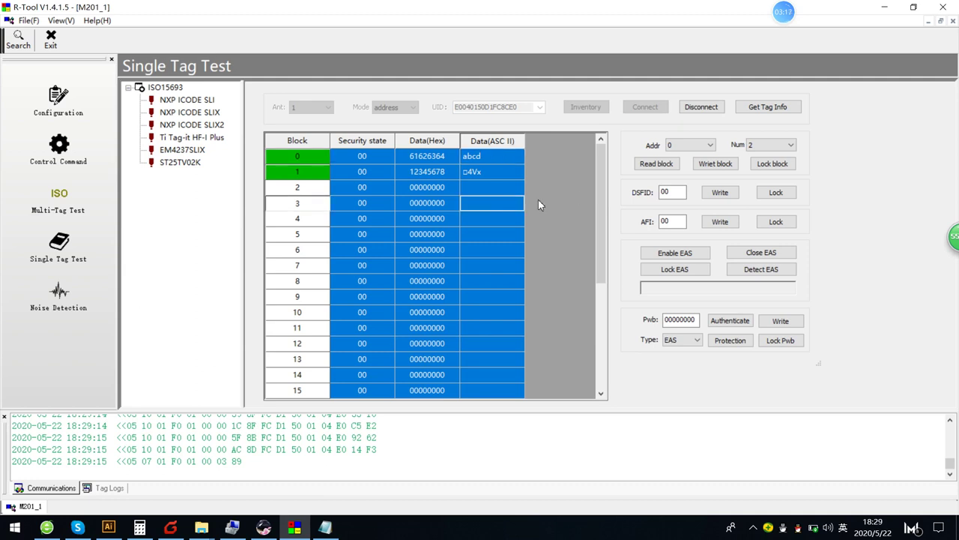
key(Delete)
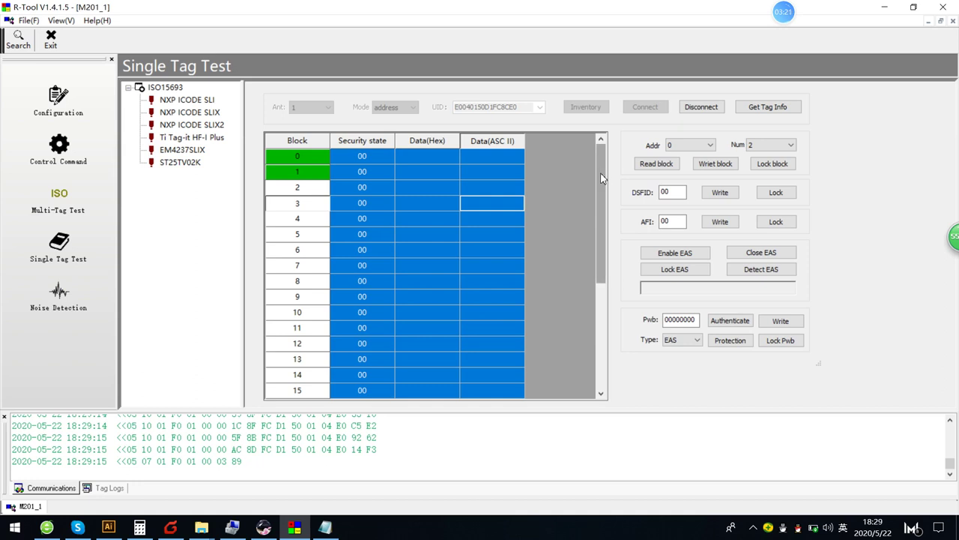
click(463, 138)
click(421, 154)
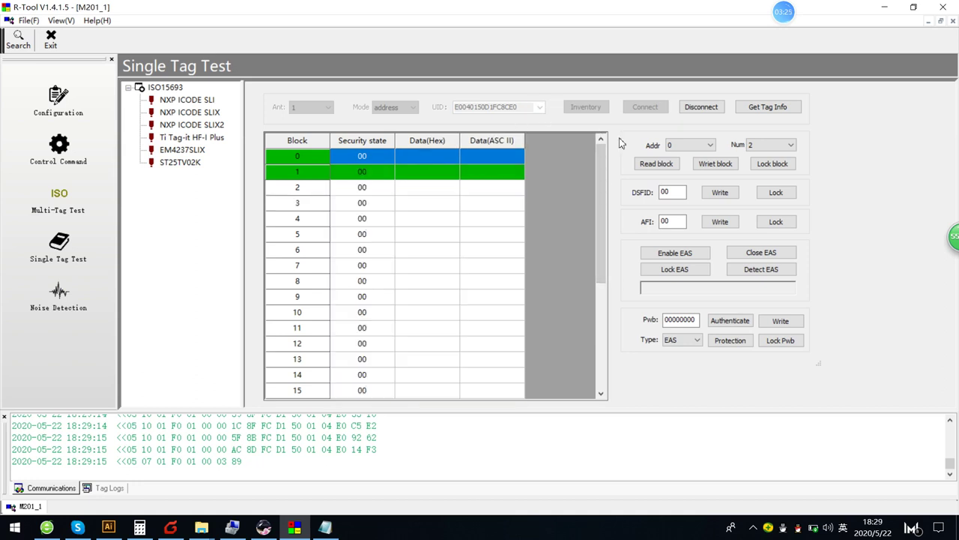
- Disconnect from the current tag, run a new inventory and connect to tag E0040150D1FC8CA4
click(701, 107)
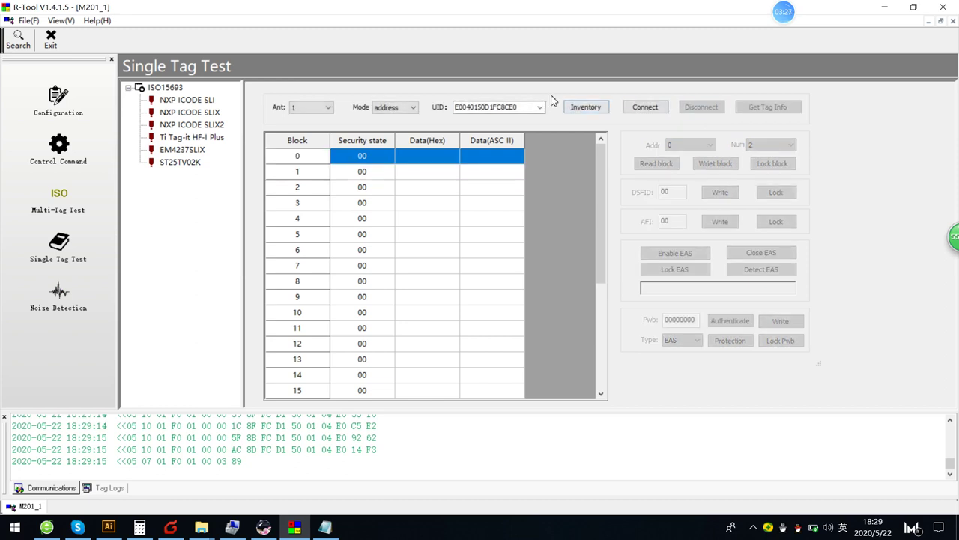
click(498, 107)
click(498, 127)
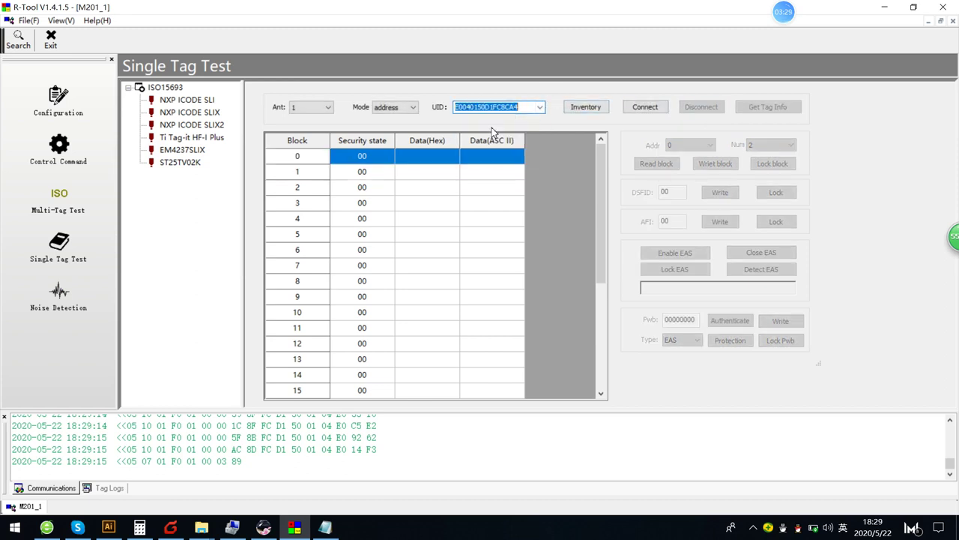
click(585, 107)
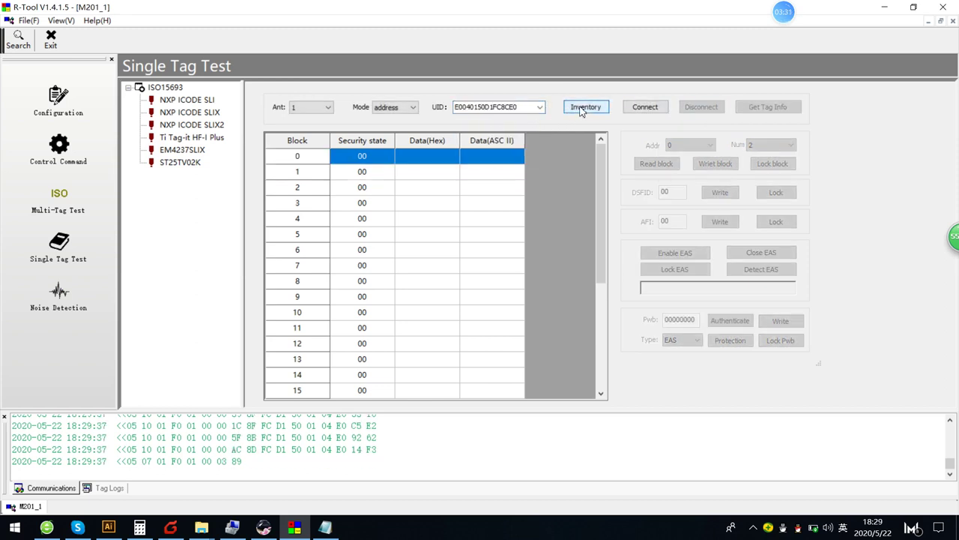
click(539, 107)
click(517, 126)
click(642, 107)
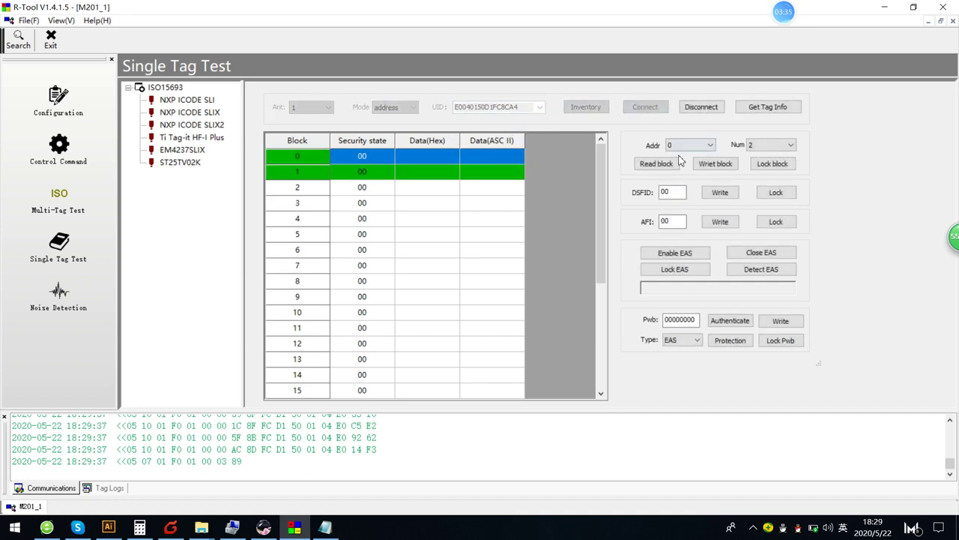
- Set the number of blocks to 28 and read them from address 0 of the connected tag
click(768, 146)
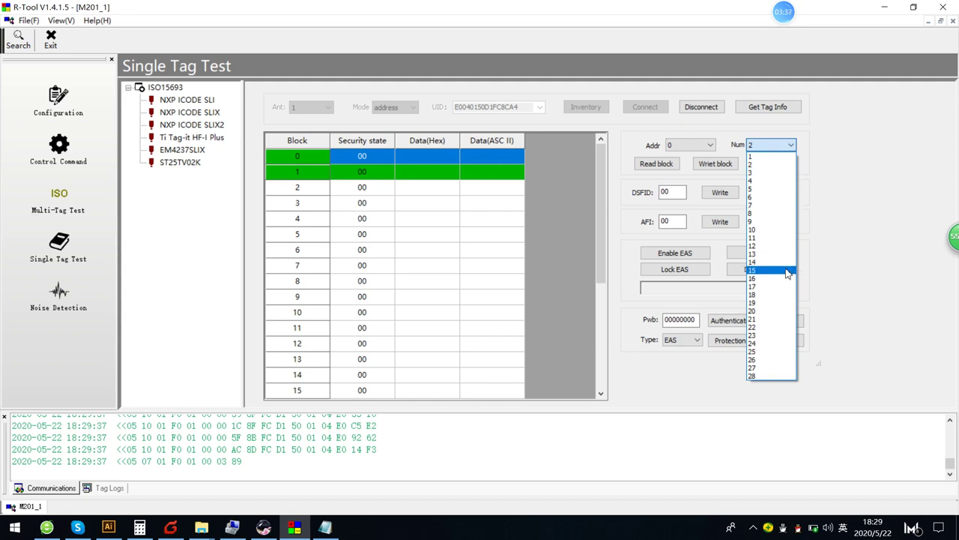
click(765, 376)
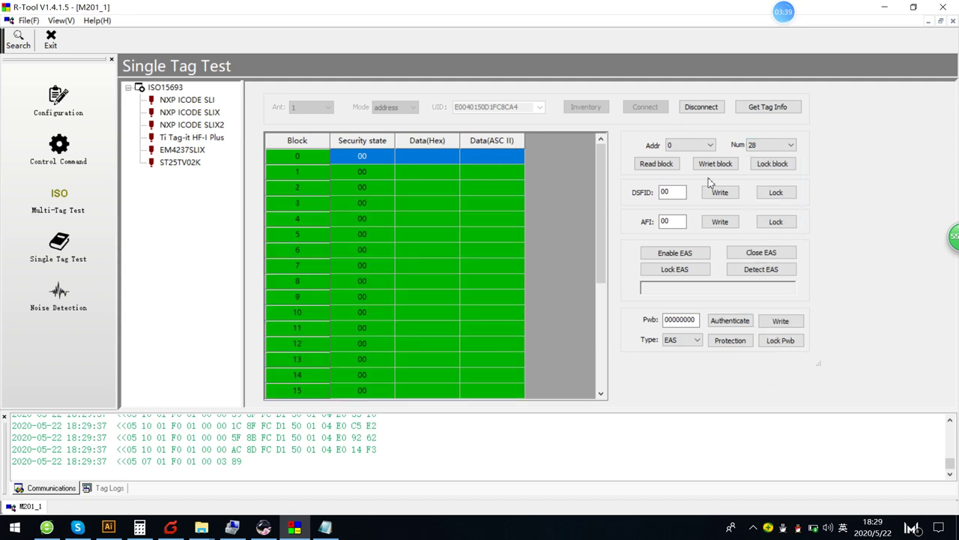
click(657, 164)
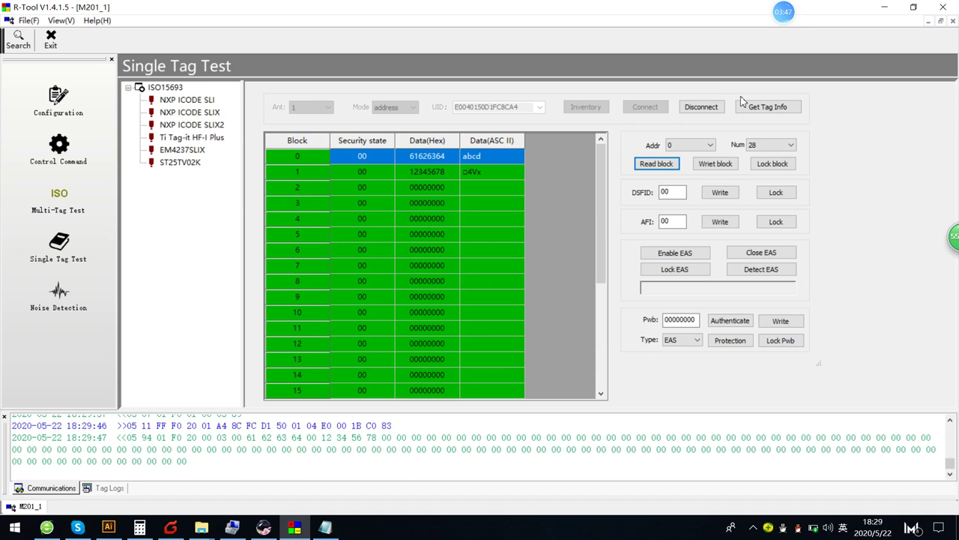
- Disconnect from the current tag, rerun the inventory and connect to tag E0040150D1FC8F59
click(701, 106)
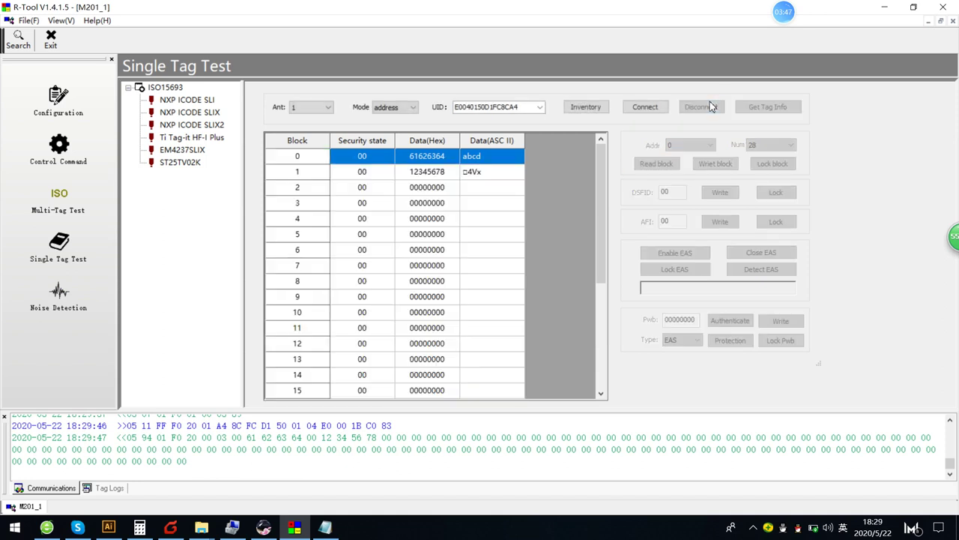
click(539, 108)
click(516, 138)
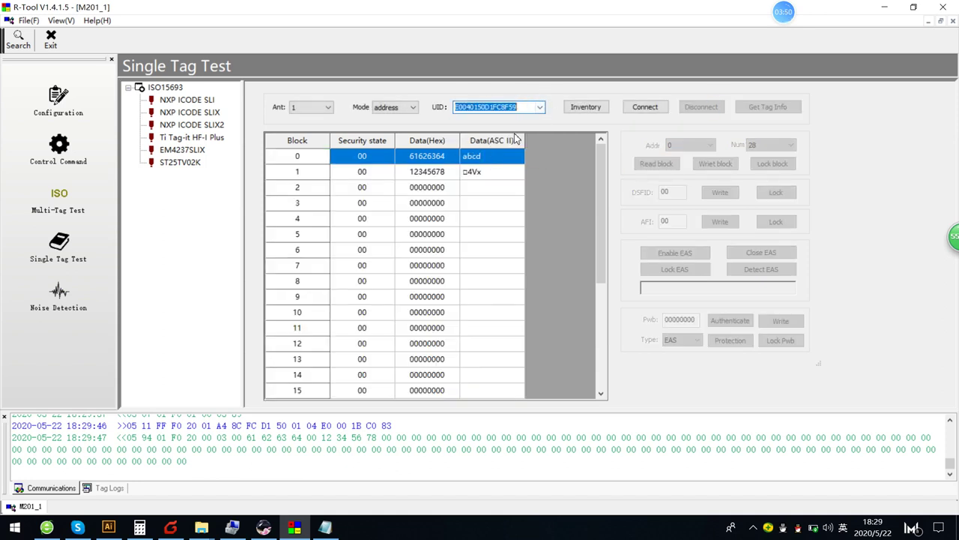
click(586, 107)
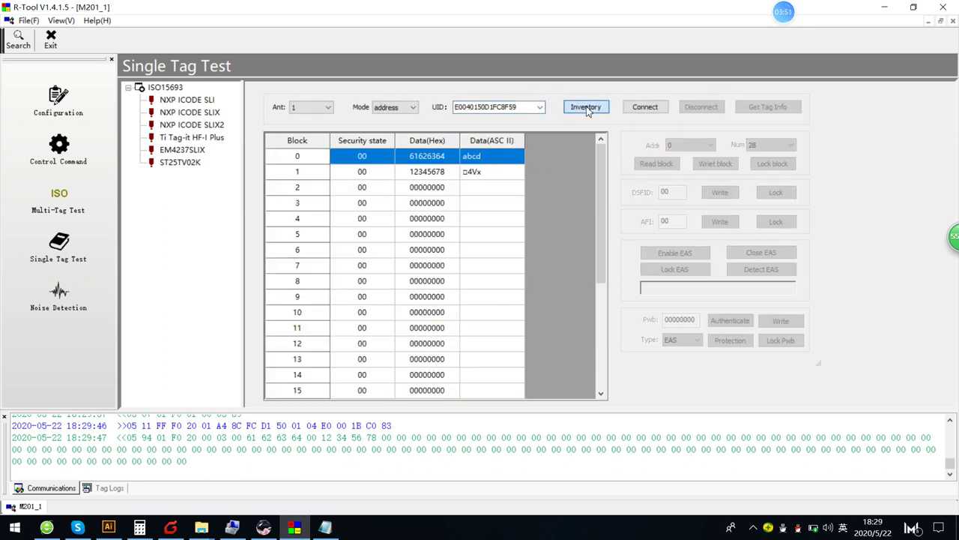
click(540, 107)
click(510, 135)
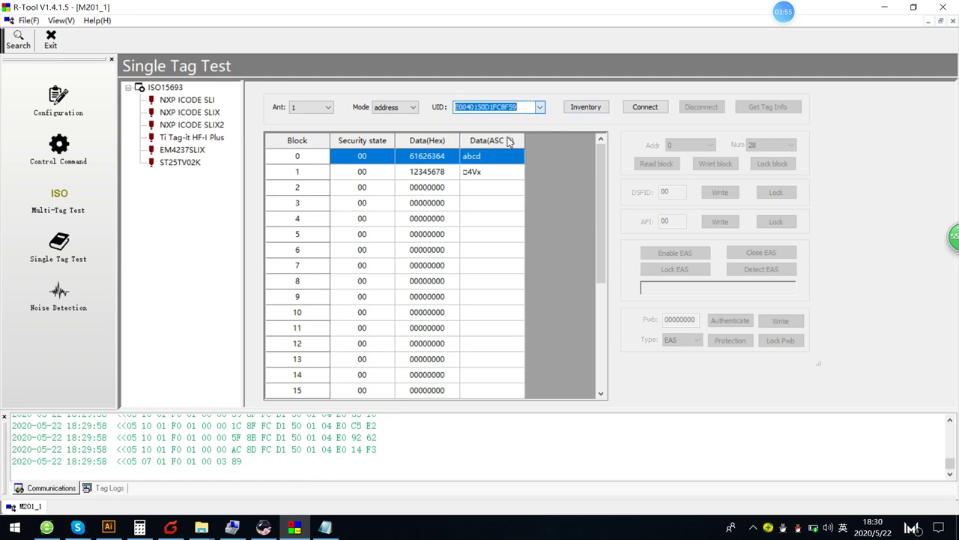
click(638, 111)
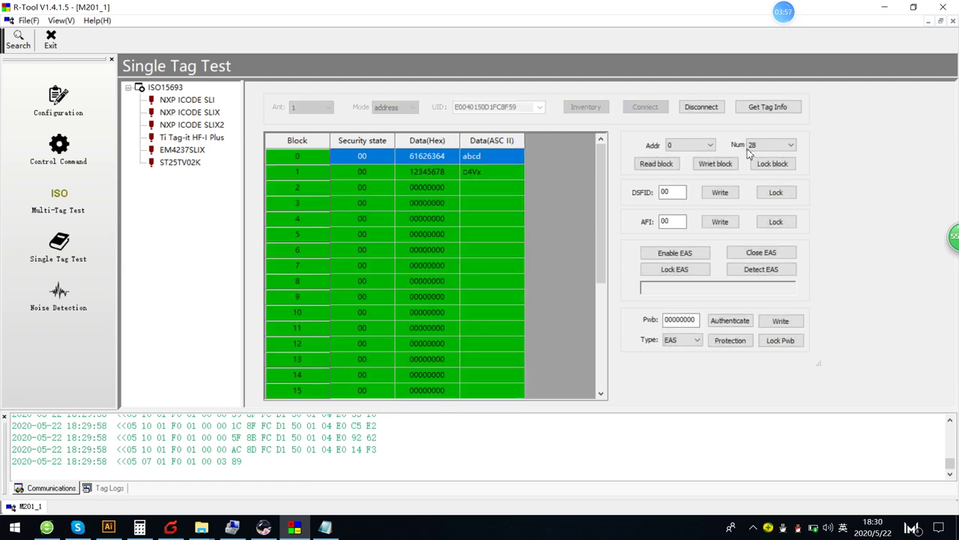
- Read all 28 blocks of the connected tag and set the number of blocks to 1
click(673, 166)
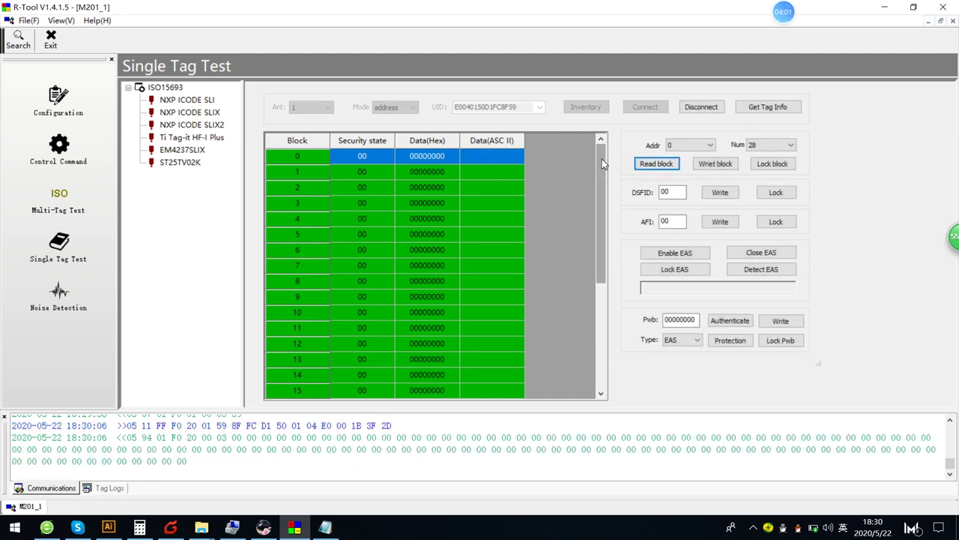
drag(603, 163, 590, 137)
click(436, 172)
click(439, 157)
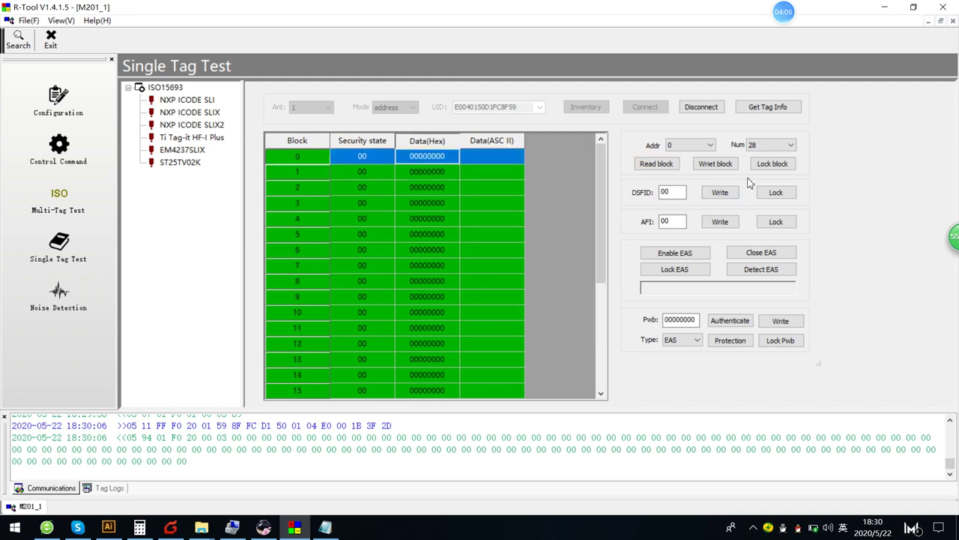
click(790, 144)
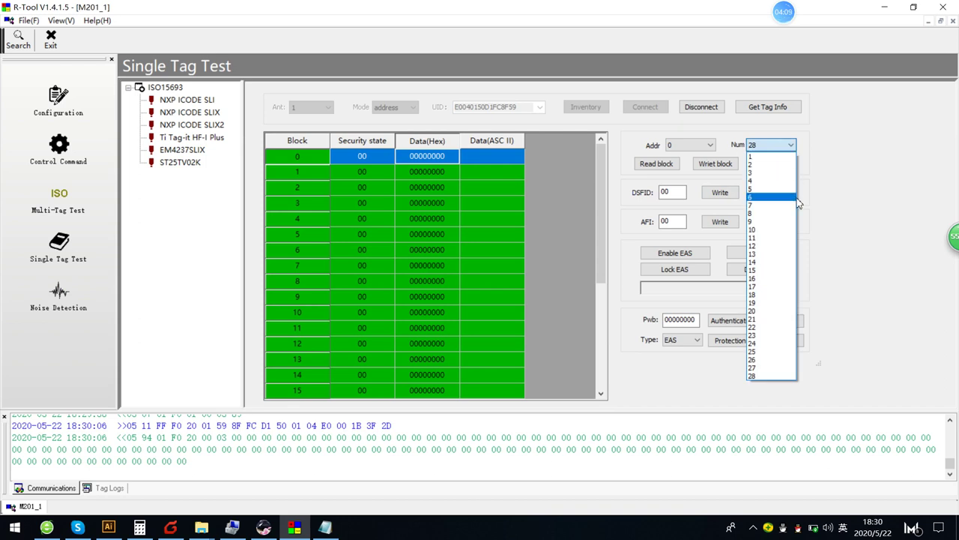
click(761, 156)
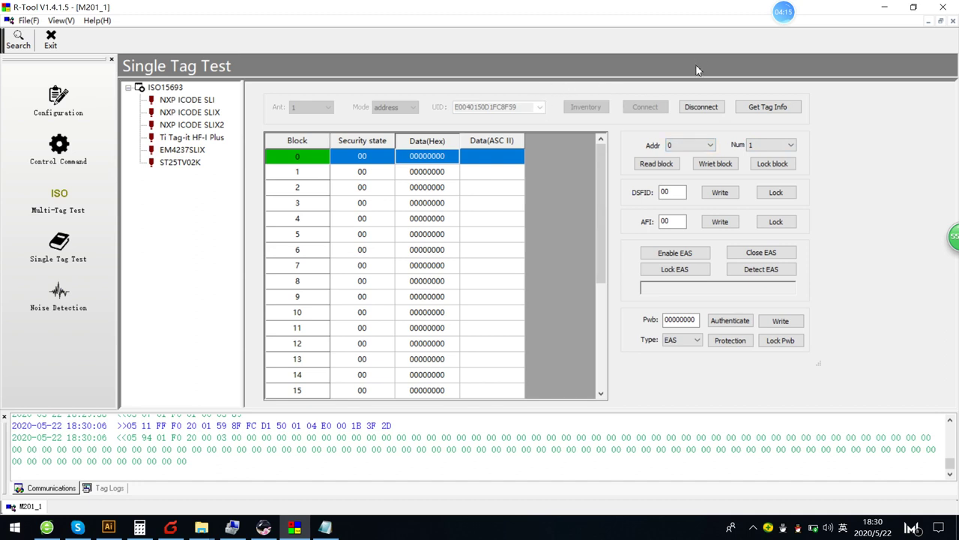
- Disconnect from the current tag and connect to tag E0040150D1FC8CA4 again
click(700, 107)
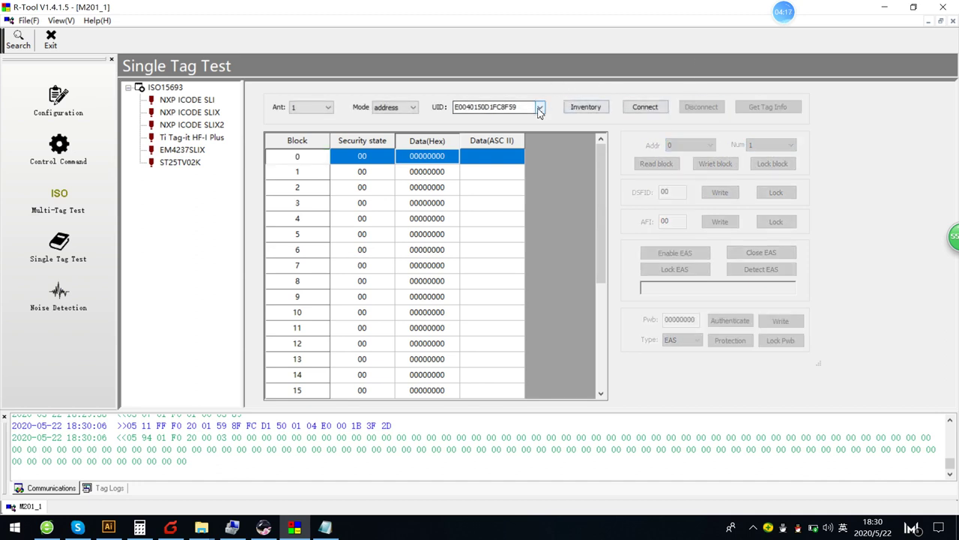
click(540, 109)
click(514, 129)
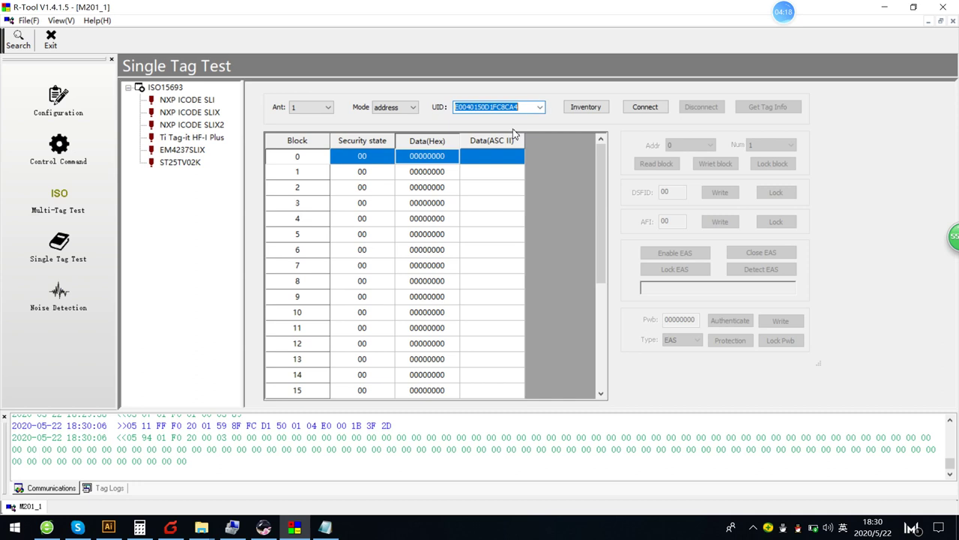
click(654, 112)
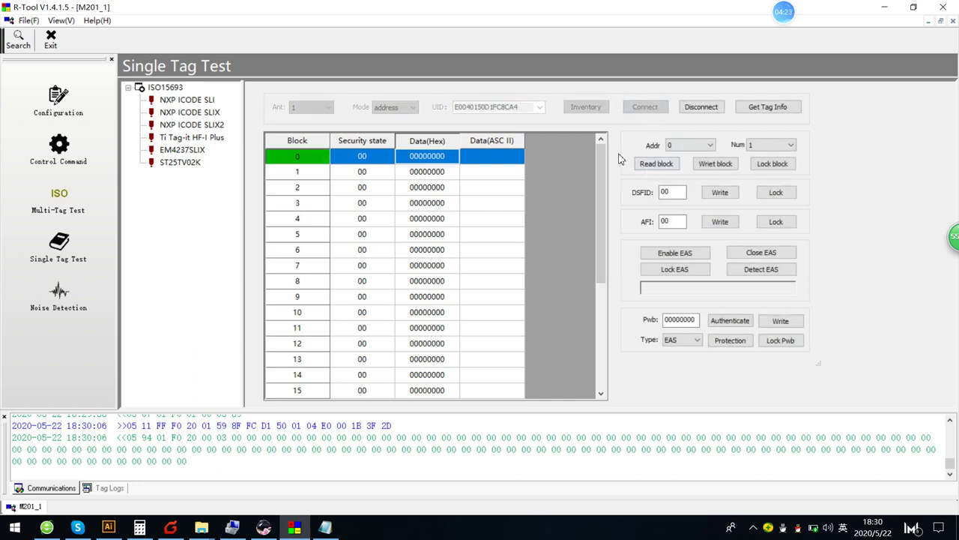
mouse_move(597, 163)
mouse_down()
mouse_move(601, 189)
mouse_move(601, 166)
mouse_up()
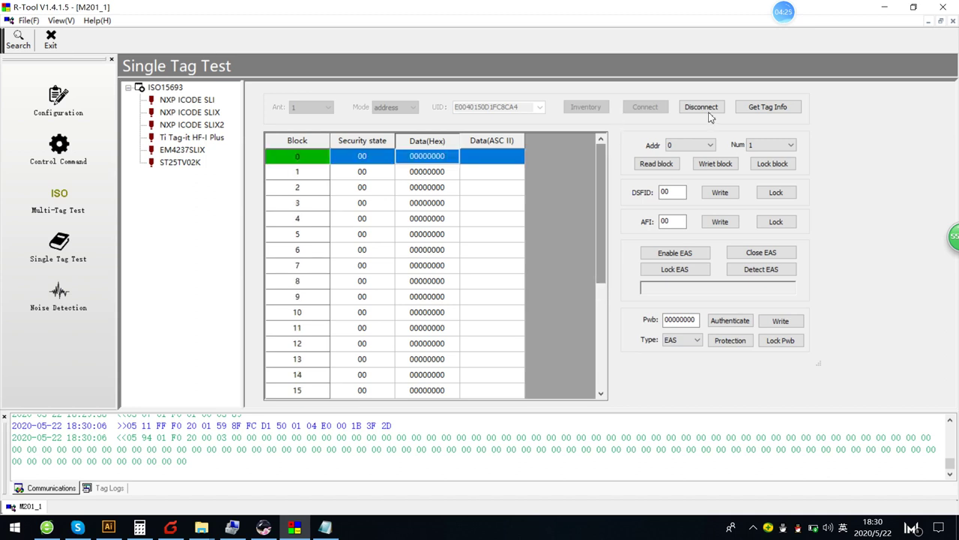
- Change the number of blocks to 28 and read the tag's data starting at block 0
click(761, 144)
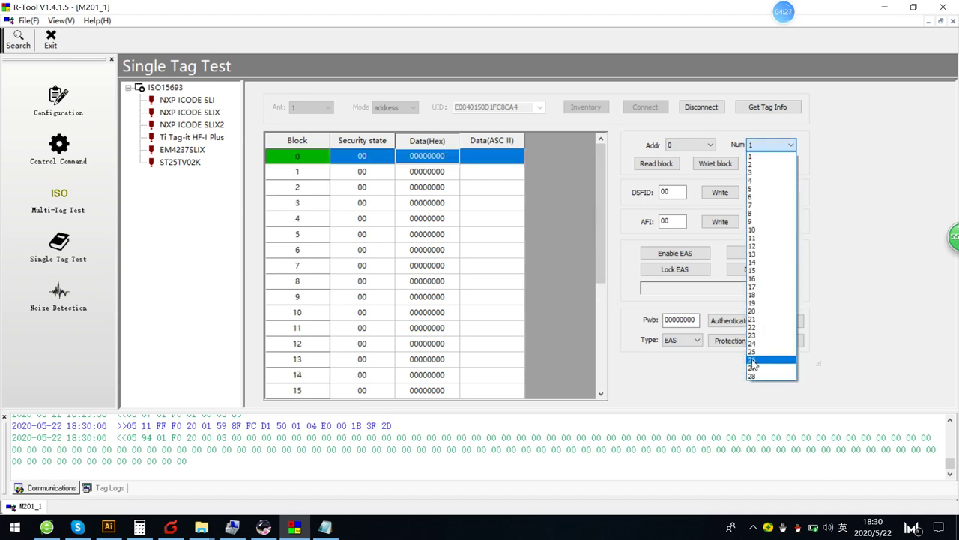
click(752, 376)
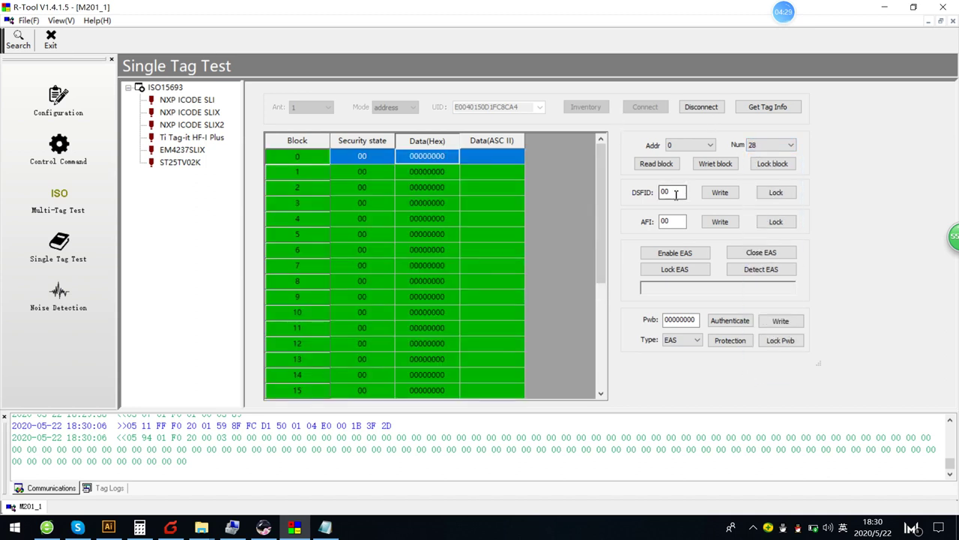
click(656, 164)
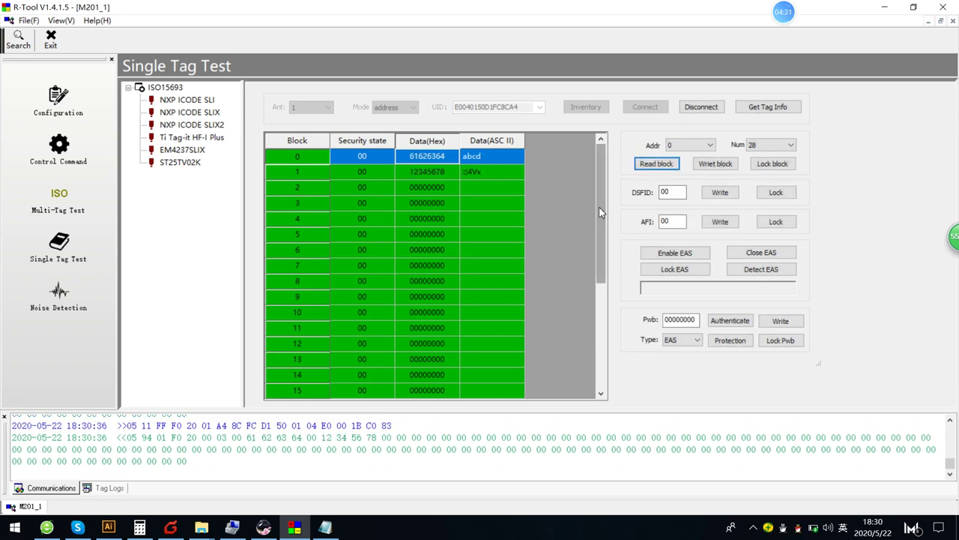
mouse_move(596, 219)
mouse_down()
mouse_move(604, 251)
mouse_move(608, 212)
mouse_up()
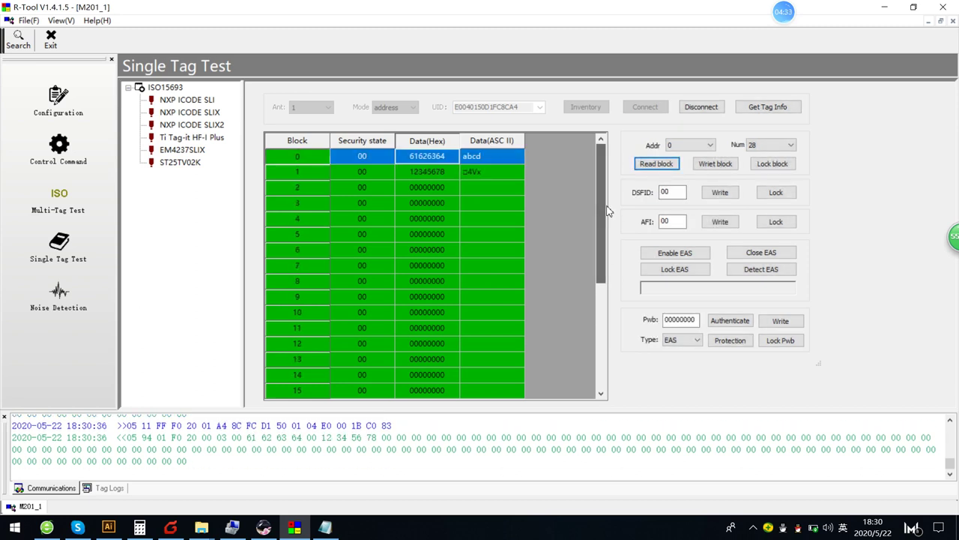
- Set the hex data of blocks 0 and 1 to 00000000 and write all 28 blocks to the tag
click(445, 159)
drag(445, 160, 396, 143)
text(00000000)
key(Return)
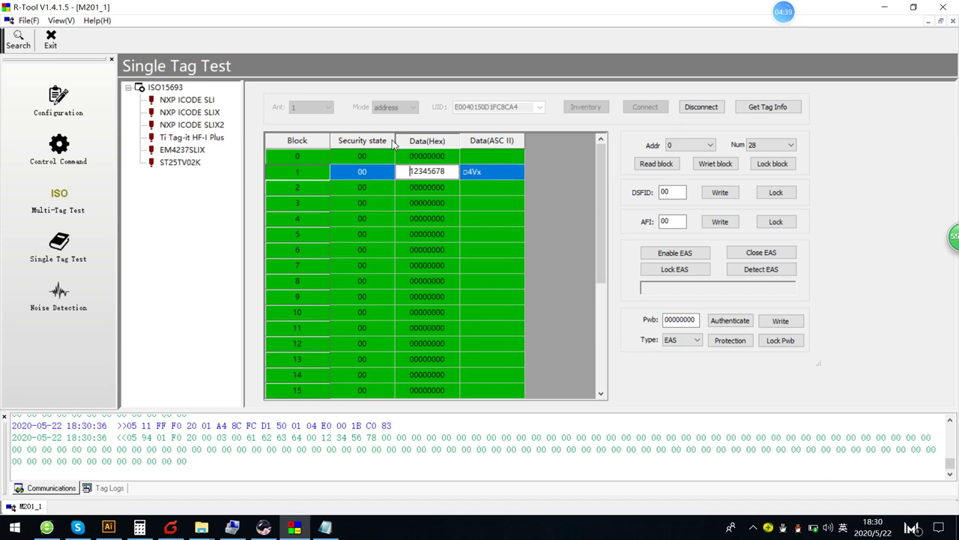
key(shift+Home)
text(00000000)
key(Return)
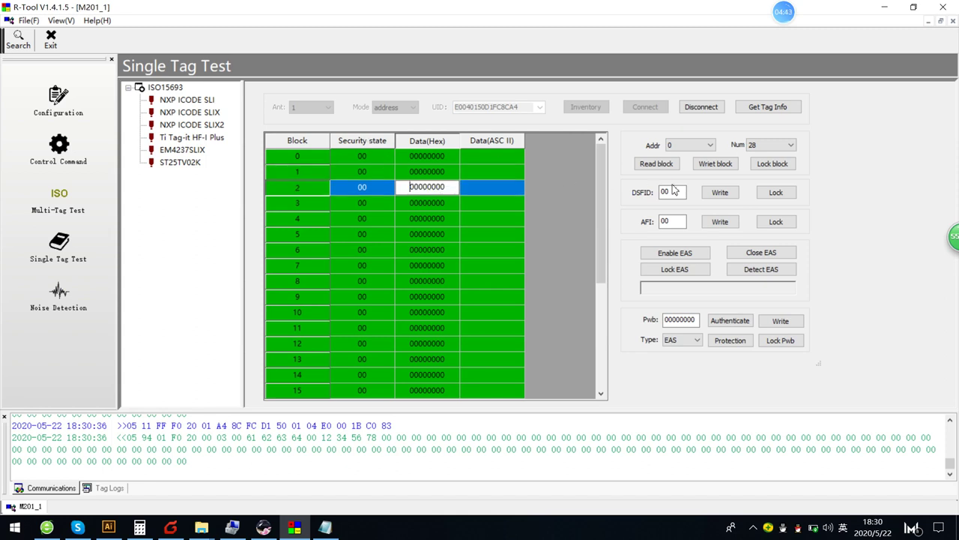
click(715, 164)
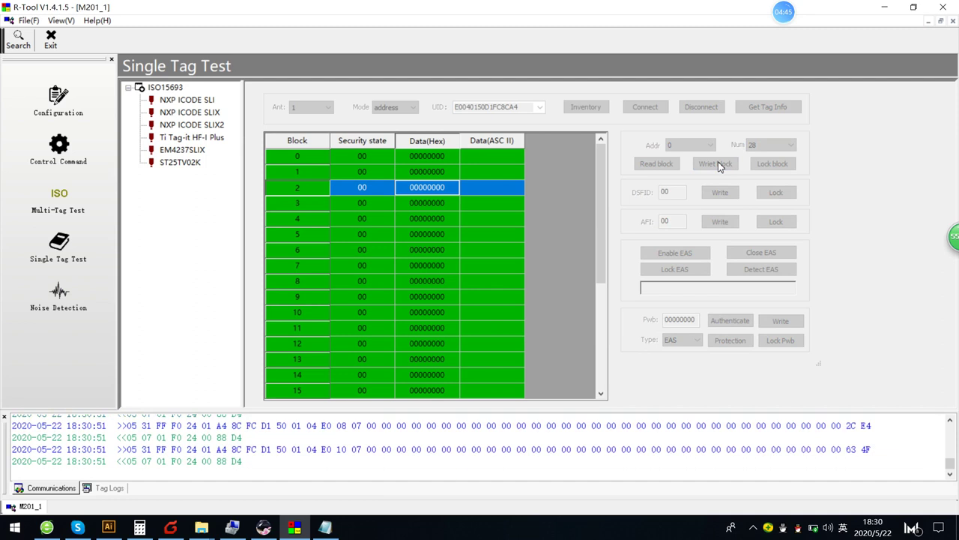
- Read all 28 blocks of the connected tag starting at block 0 to check the written data
click(673, 165)
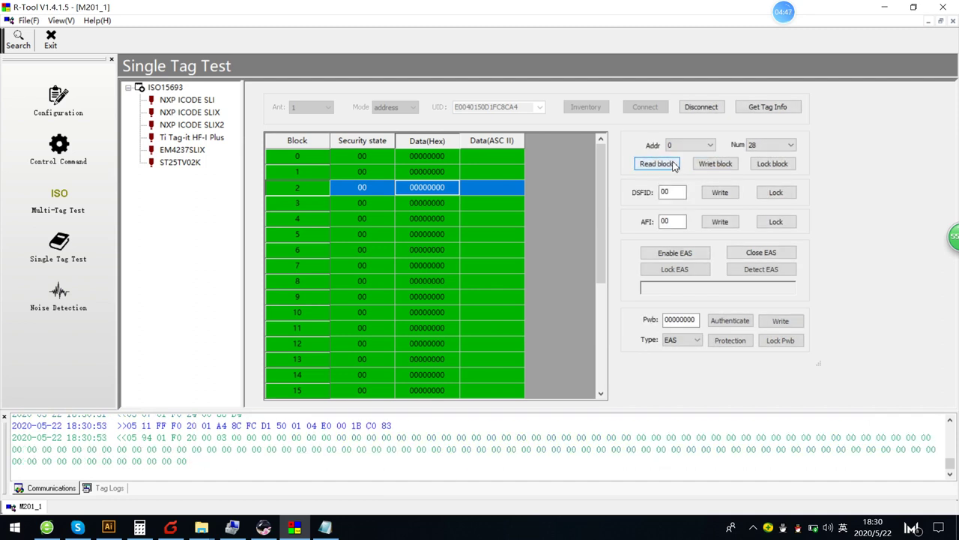
drag(602, 210, 589, 173)
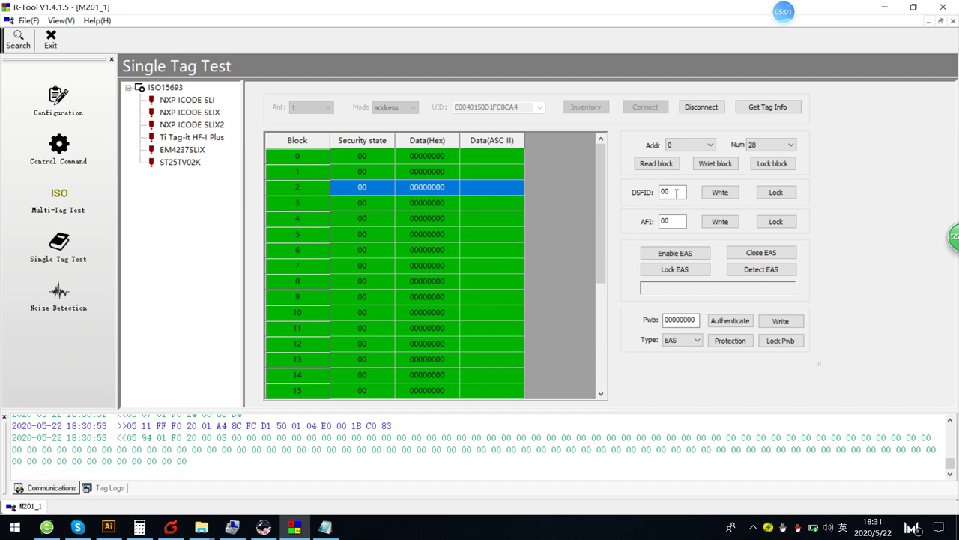
drag(676, 193, 649, 183)
text(1)
drag(672, 222, 660, 221)
text(6)
text(10)
double_click(668, 223)
key(shift+Home)
text(0)
key(BackSpace)
key(BackSpace)
- Examine the tag's password field and the protection types offered for it
drag(679, 320, 657, 313)
drag(698, 320, 631, 294)
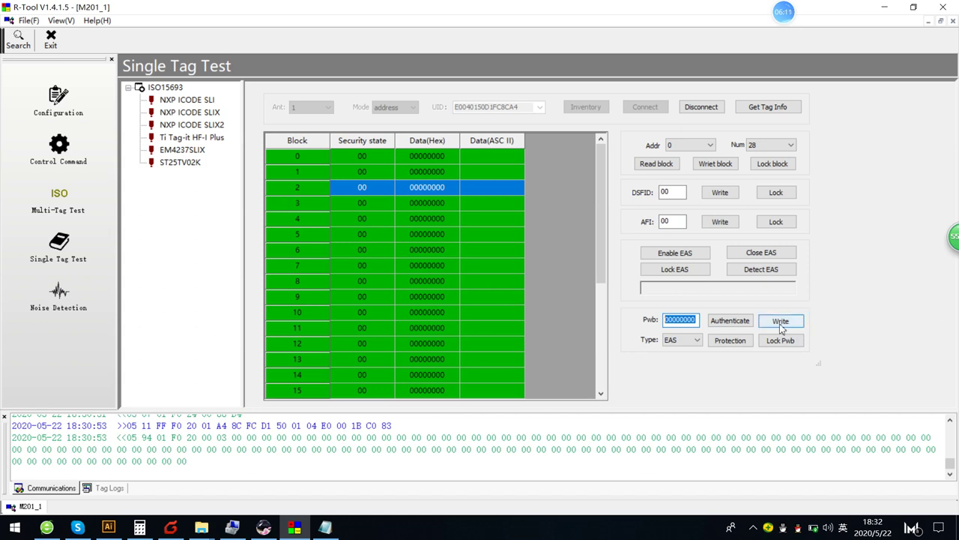
click(698, 340)
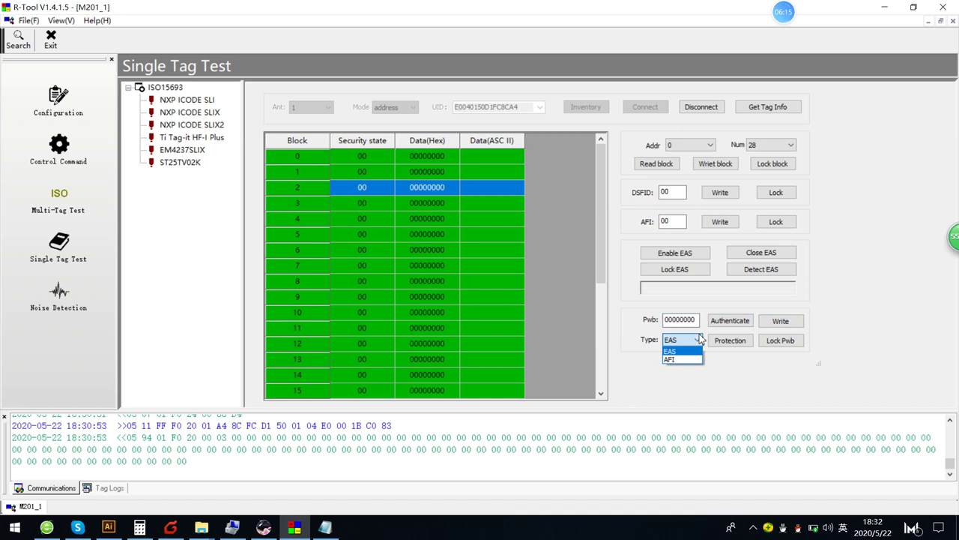
click(700, 339)
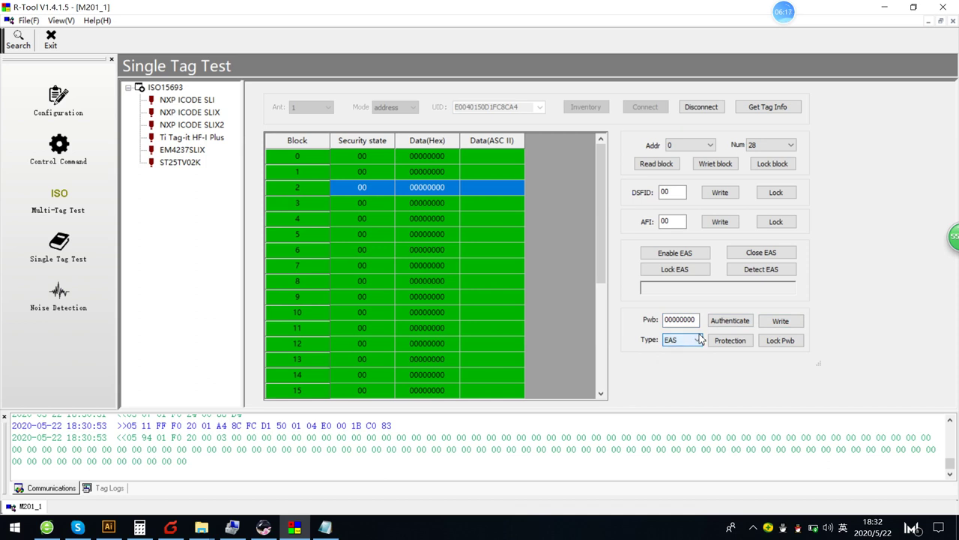
click(723, 340)
click(695, 341)
click(694, 342)
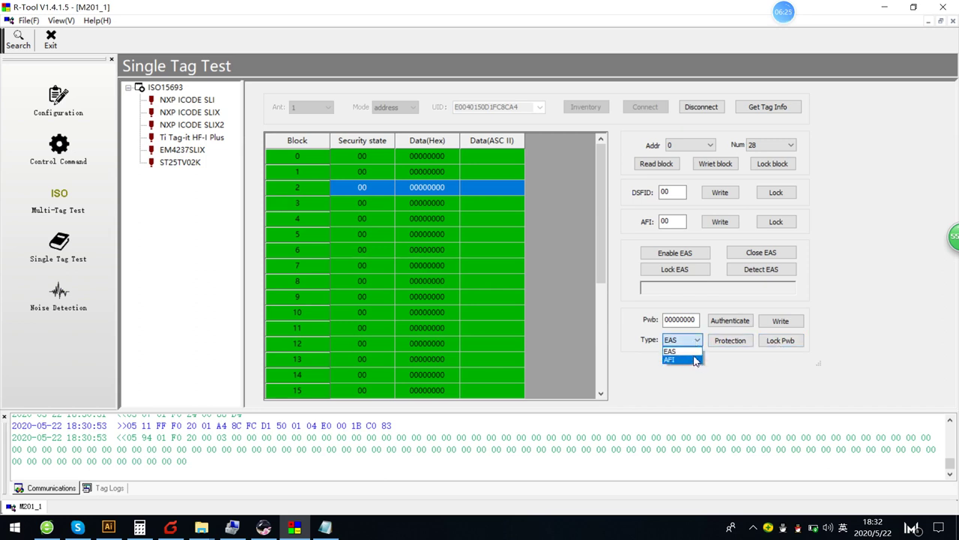
click(726, 363)
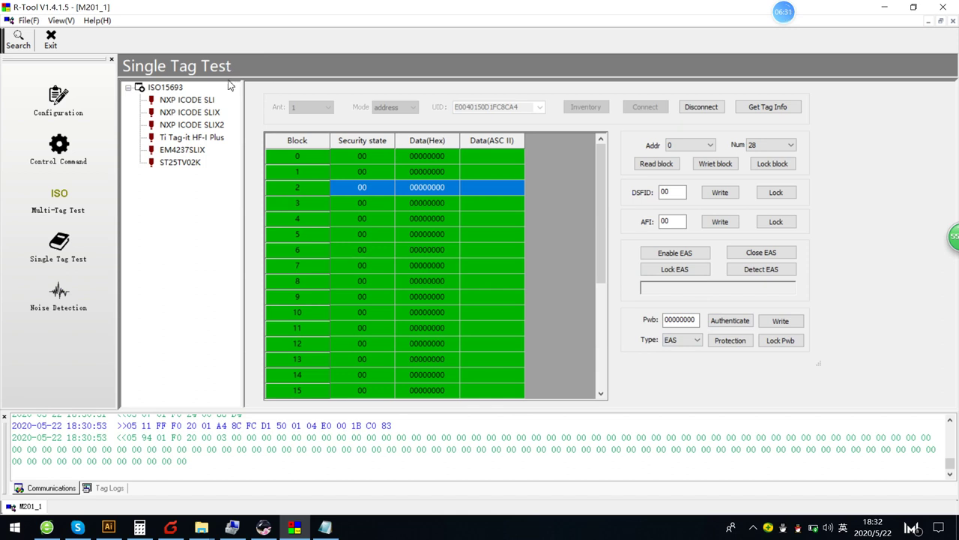
mouse_move(794, 15)
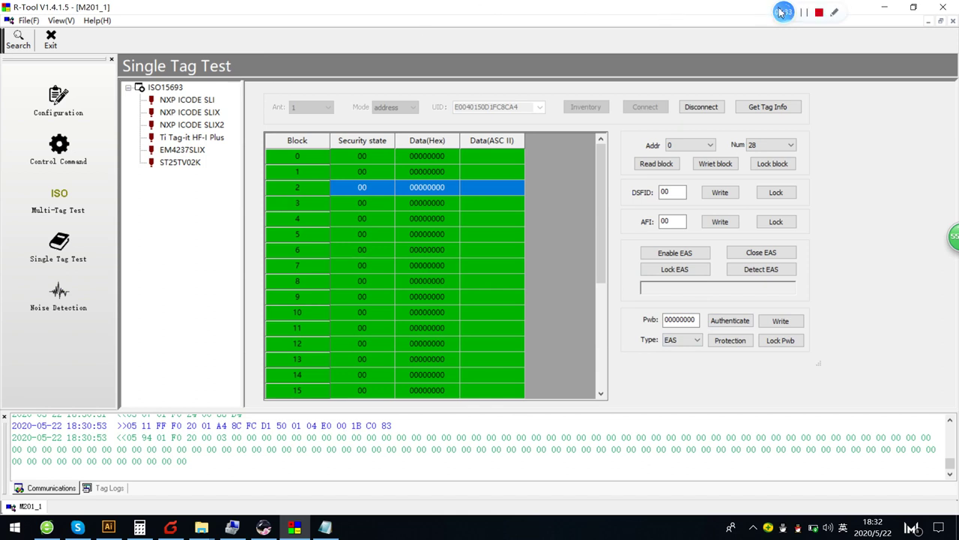